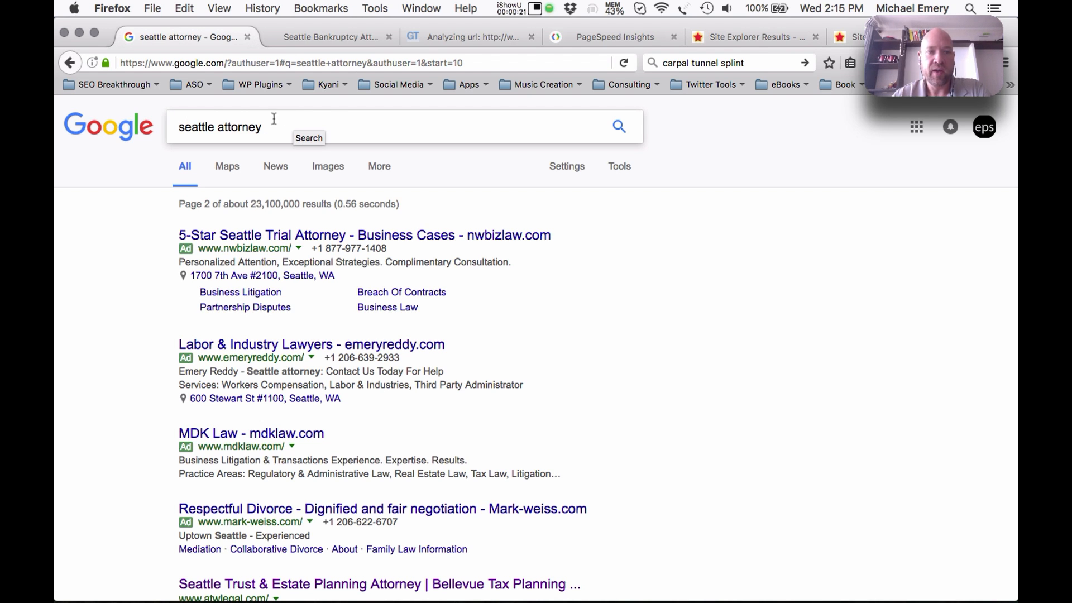
# Review page 2 of the Google results for "seattle attorney" down to the Symmes Law Group listing.
pyautogui.scroll(-5, 162, 239)
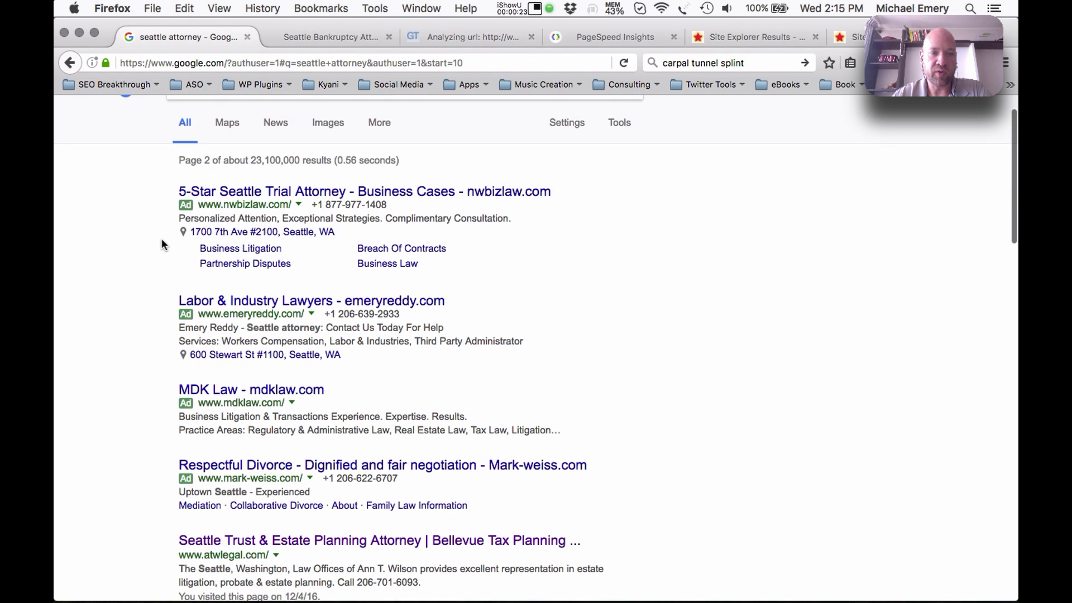
pyautogui.scroll(-3, 162, 239)
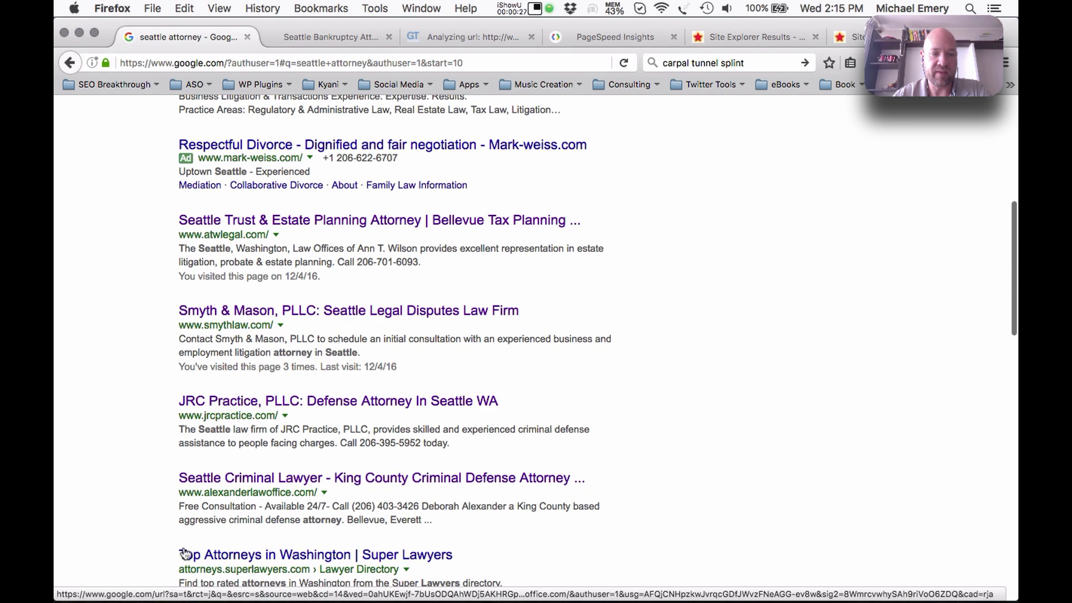
pyautogui.scroll(-6, 184, 553)
pyautogui.scroll(-1, 185, 558)
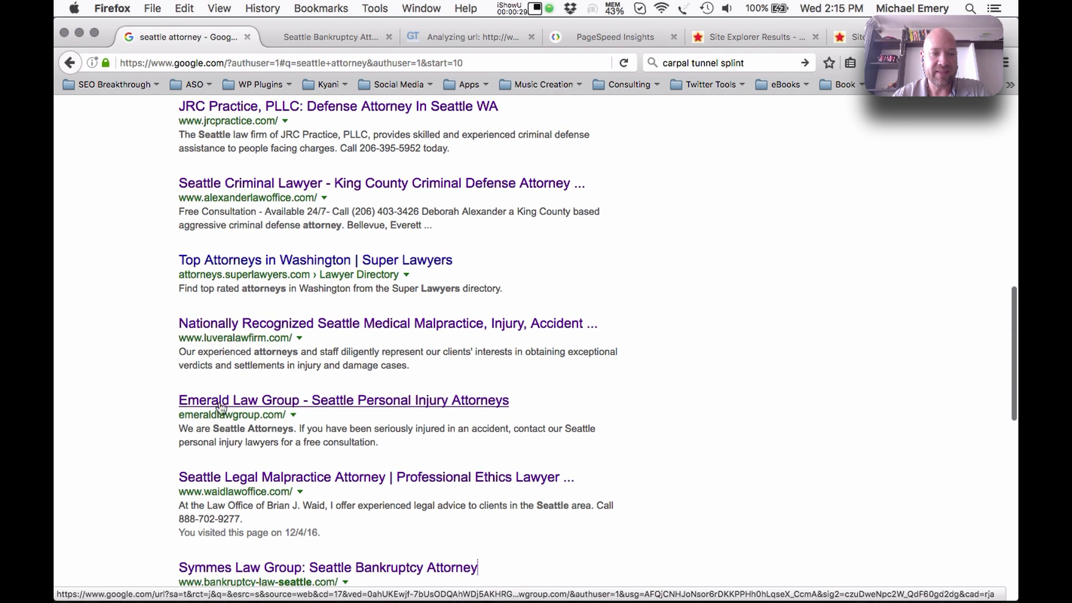
pyautogui.scroll(-3, 213, 480)
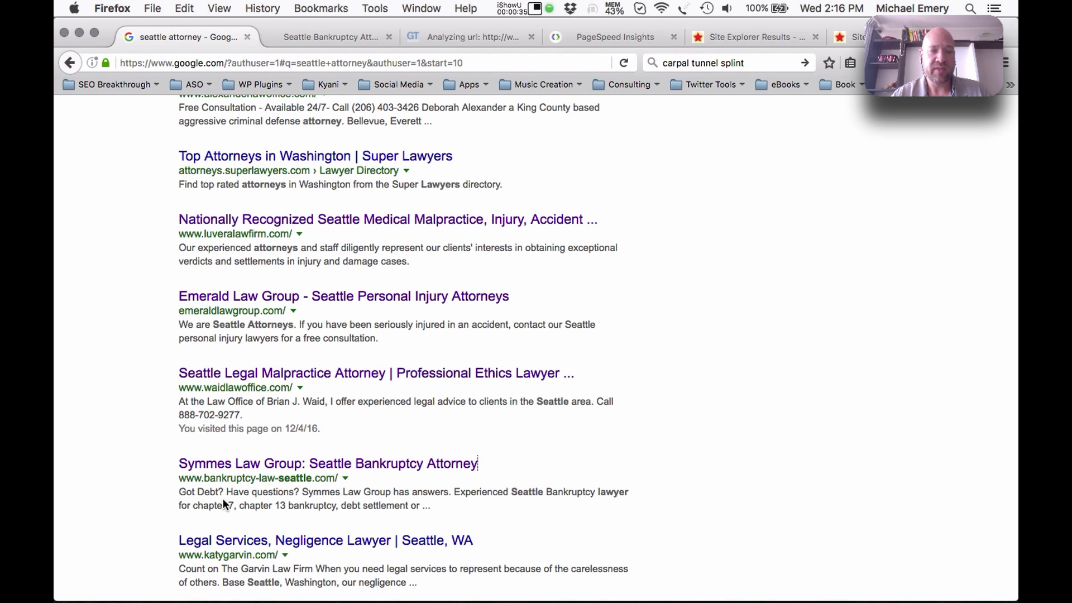
# Switch to the Symmes Law Group website and review its home page from the header to the footer badges.
pyautogui.click(308, 36)
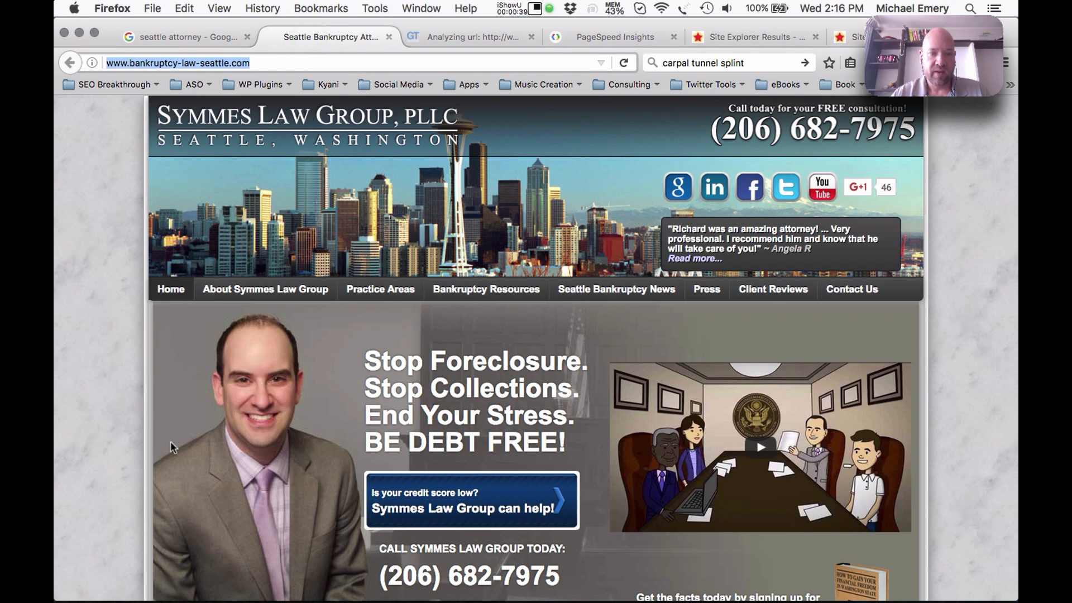
pyautogui.scroll(-1, 166, 437)
pyautogui.scroll(1, 166, 437)
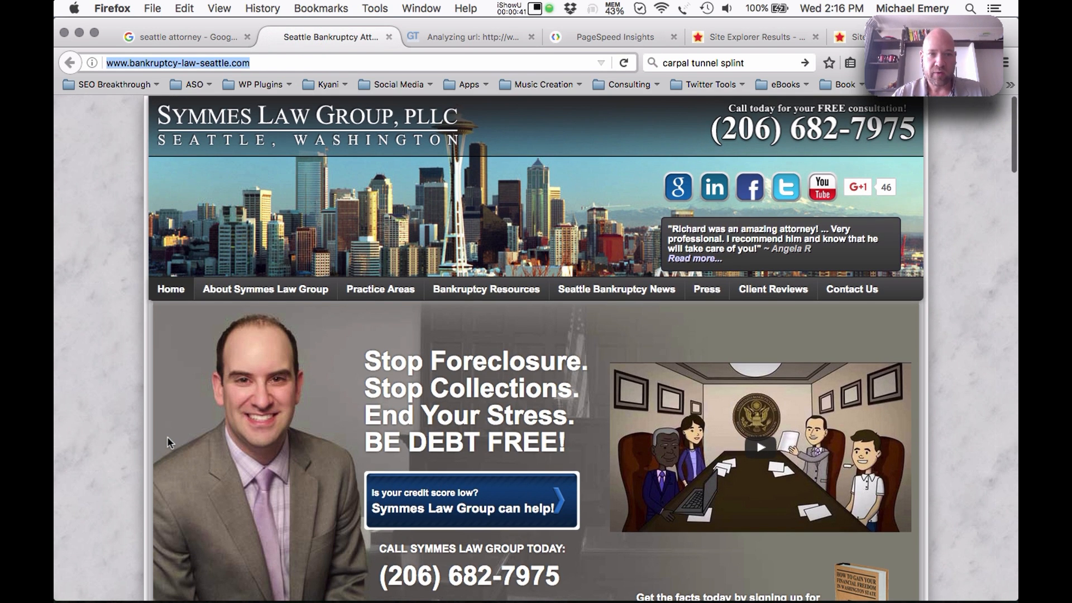
pyautogui.scroll(-1, 166, 436)
pyautogui.scroll(1, 166, 436)
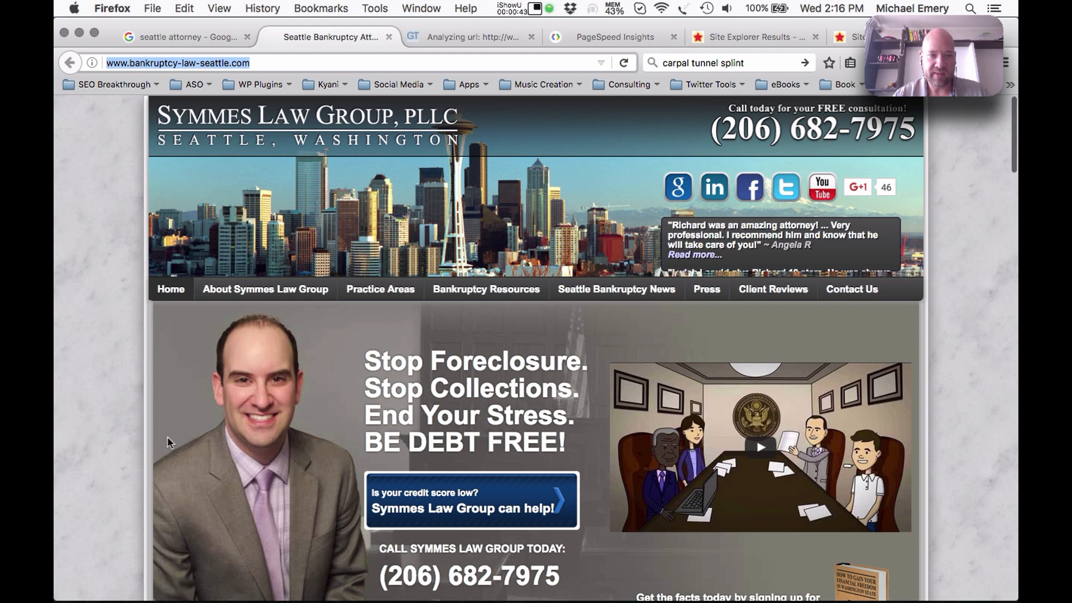
pyautogui.scroll(-3, 166, 436)
pyautogui.scroll(3, 167, 437)
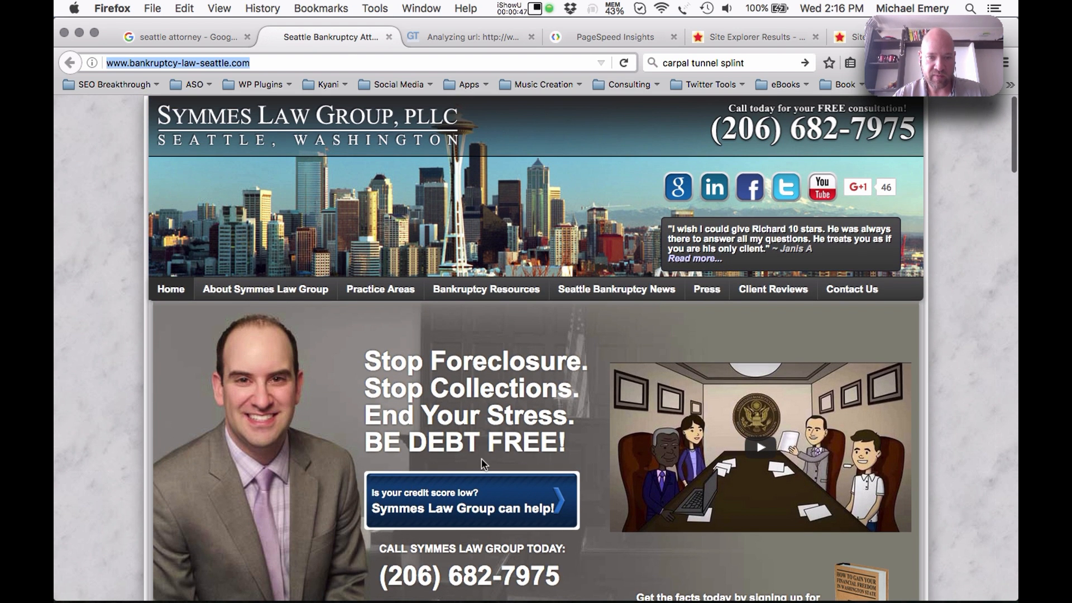
pyautogui.scroll(-10, 481, 458)
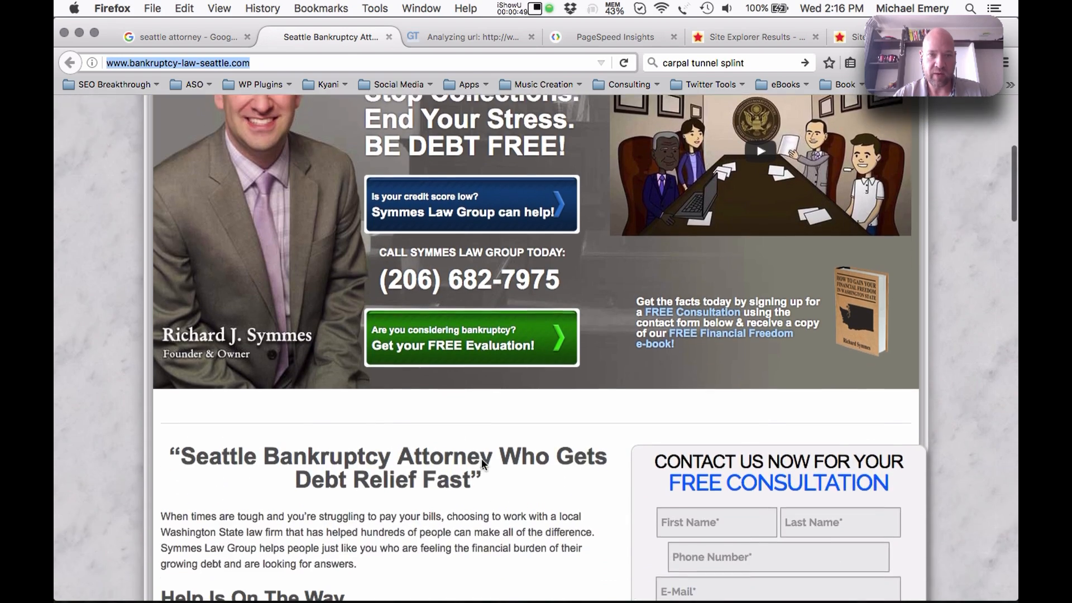
pyautogui.scroll(-8, 483, 464)
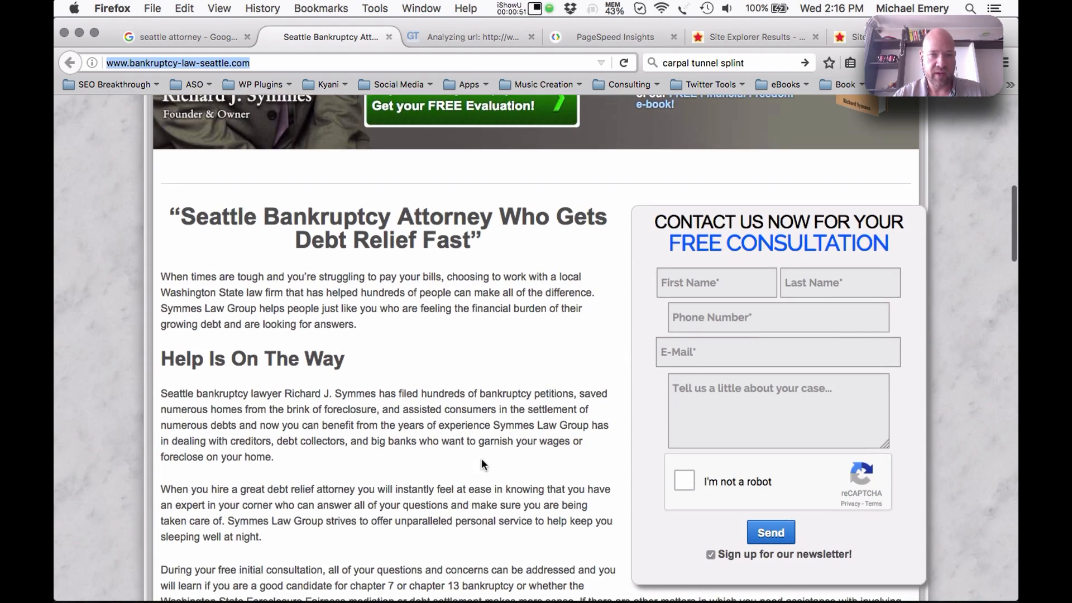
pyautogui.scroll(-20, 481, 458)
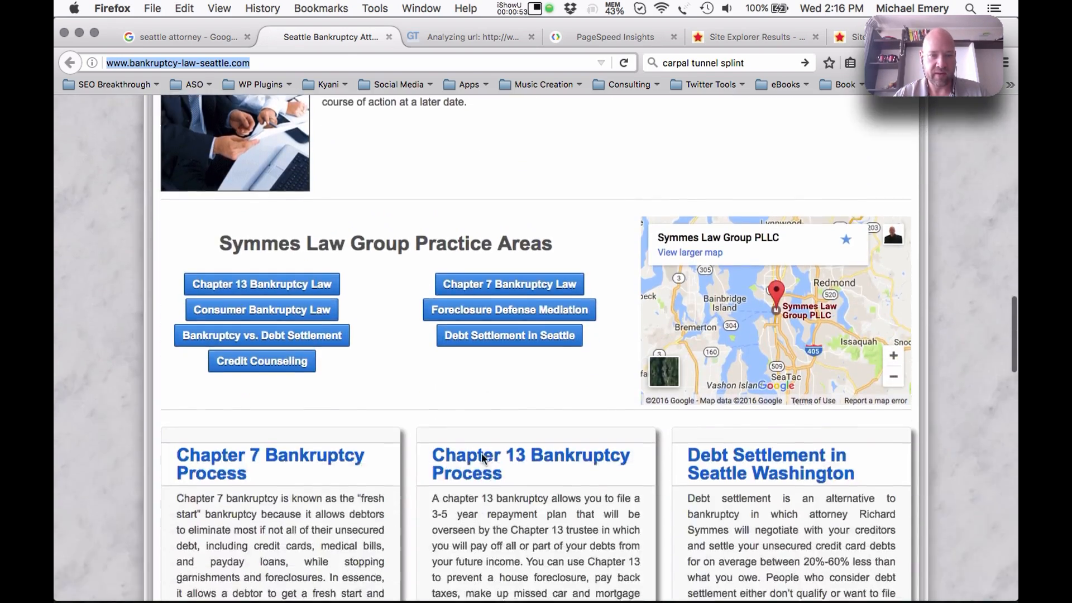
pyautogui.scroll(-20, 481, 453)
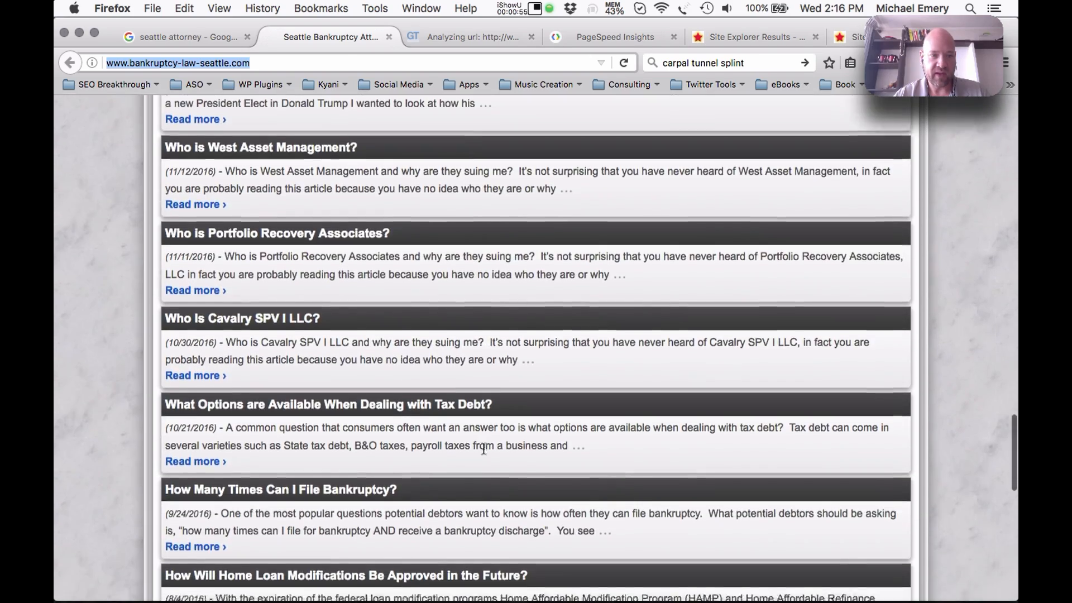
pyautogui.scroll(-15, 484, 452)
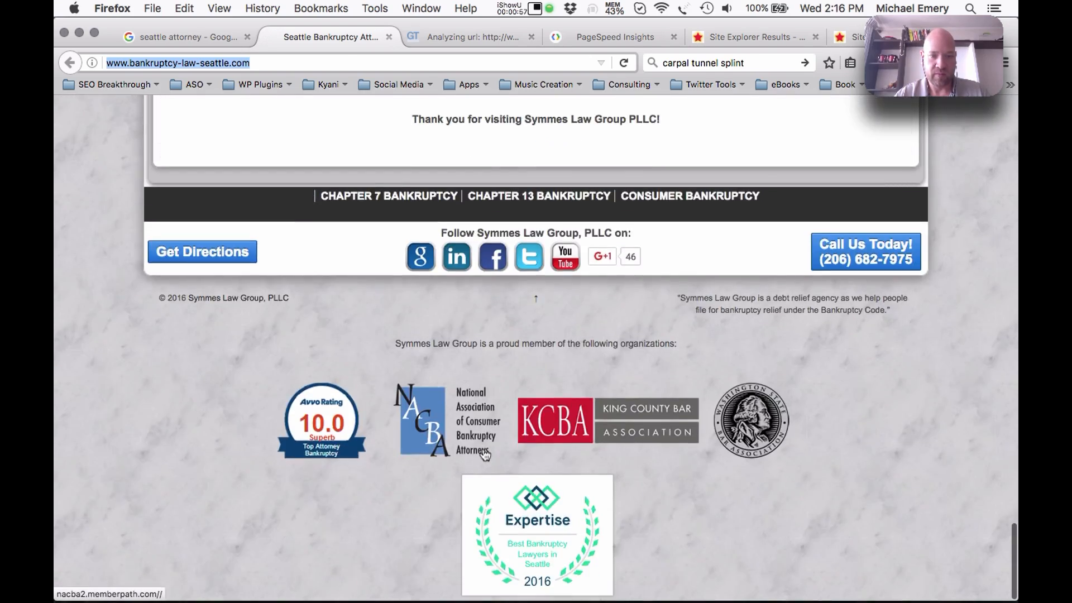
pyautogui.scroll(20, 485, 454)
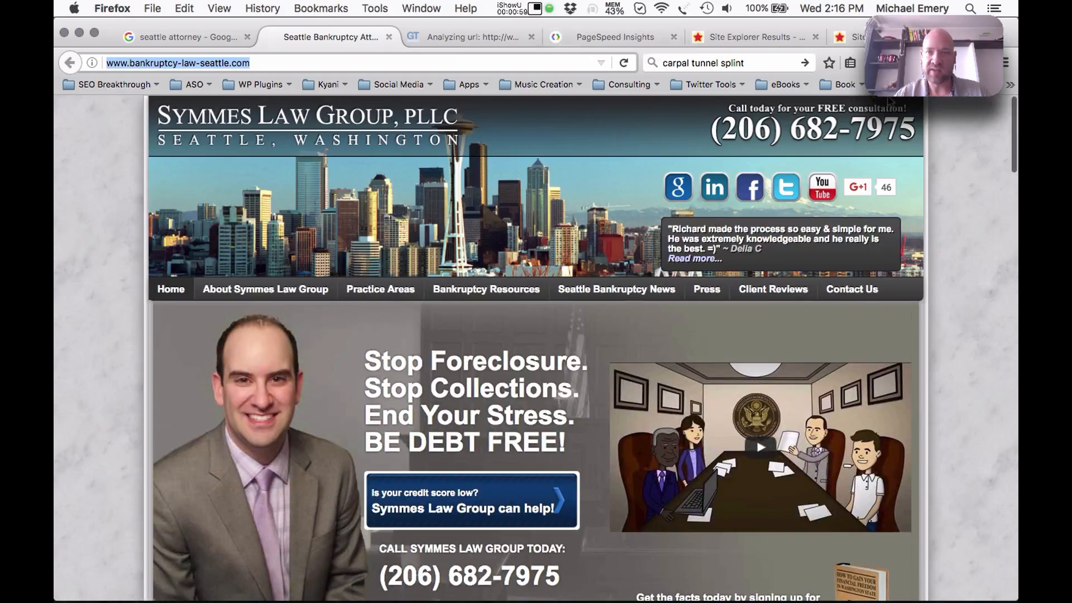
# Run the SEO add-on's Diagnosis on the Symmes Law Group home page and highlight the firm name in the Title entry.
pyautogui.click(947, 63)
pyautogui.click(488, 94)
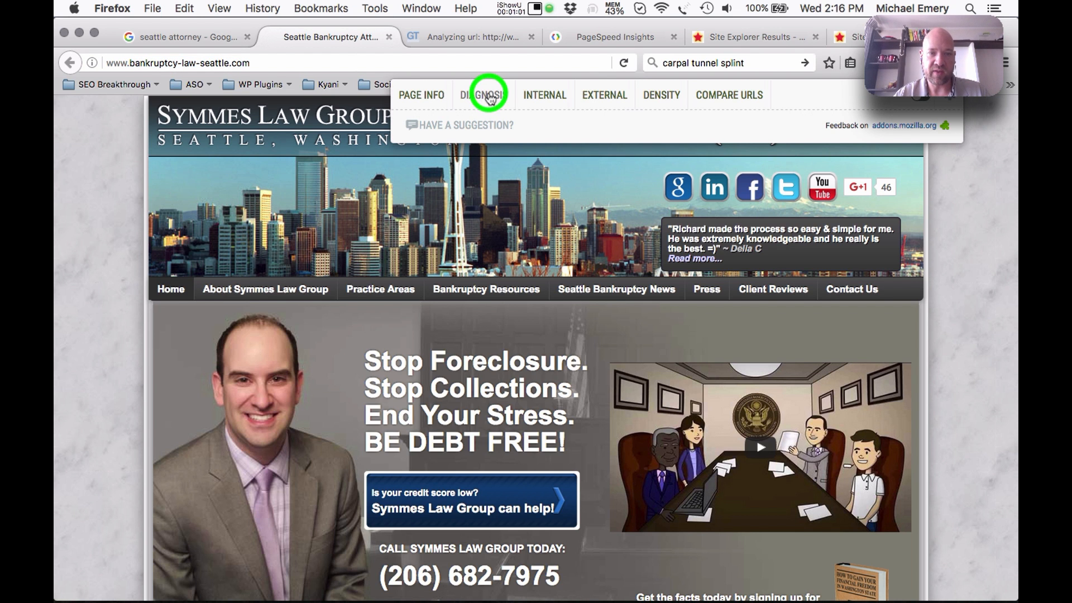
pyautogui.scroll(-2, 132, 401)
pyautogui.scroll(-4, 132, 401)
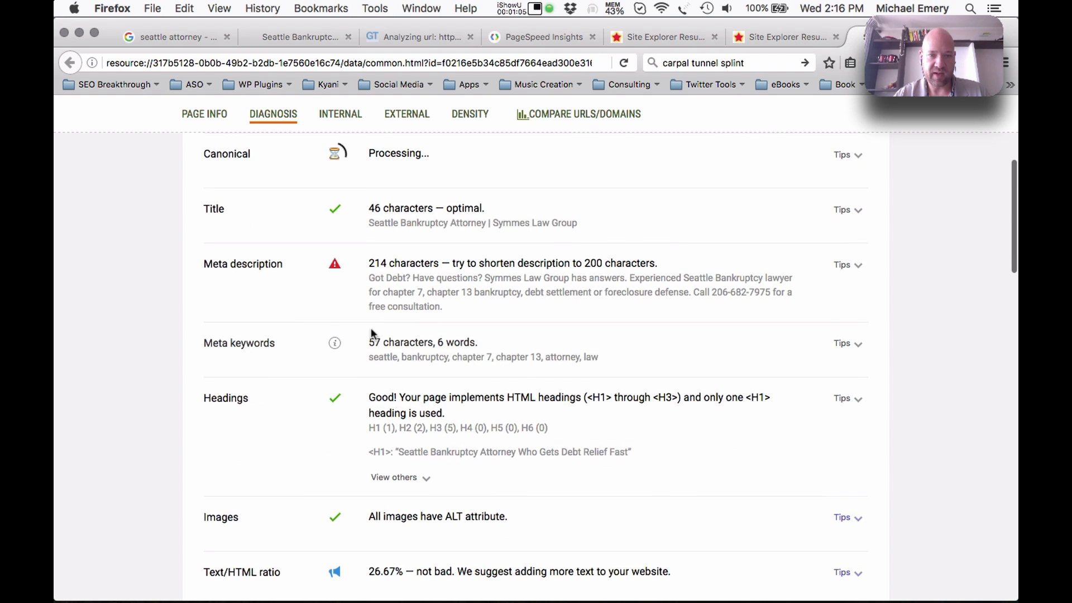
pyautogui.moveTo(364, 223); pyautogui.dragTo(597, 223)
pyautogui.click(519, 223)
pyautogui.scroll(-1, 307, 344)
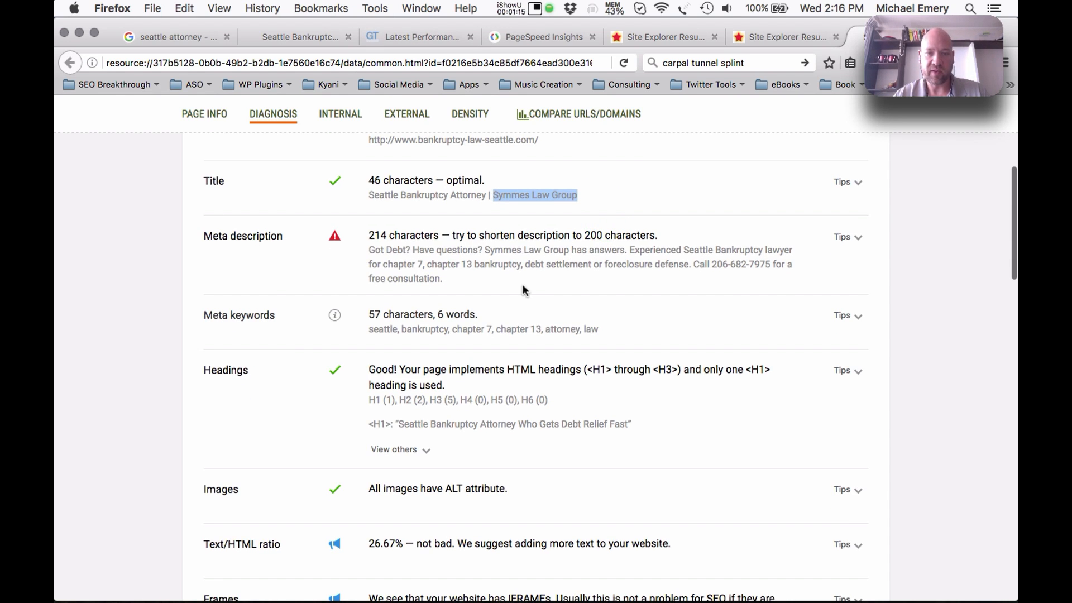
# Highlight the full meta description in the diagnosis report, then only its closing call for a free consultation.
pyautogui.click(457, 282)
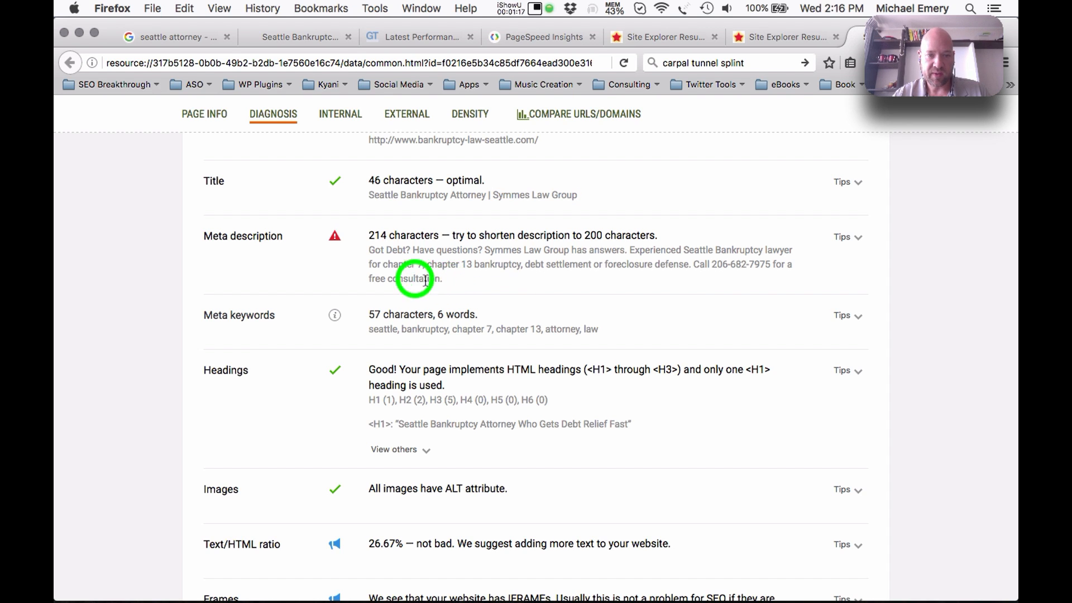
pyautogui.moveTo(425, 280); pyautogui.dragTo(364, 257)
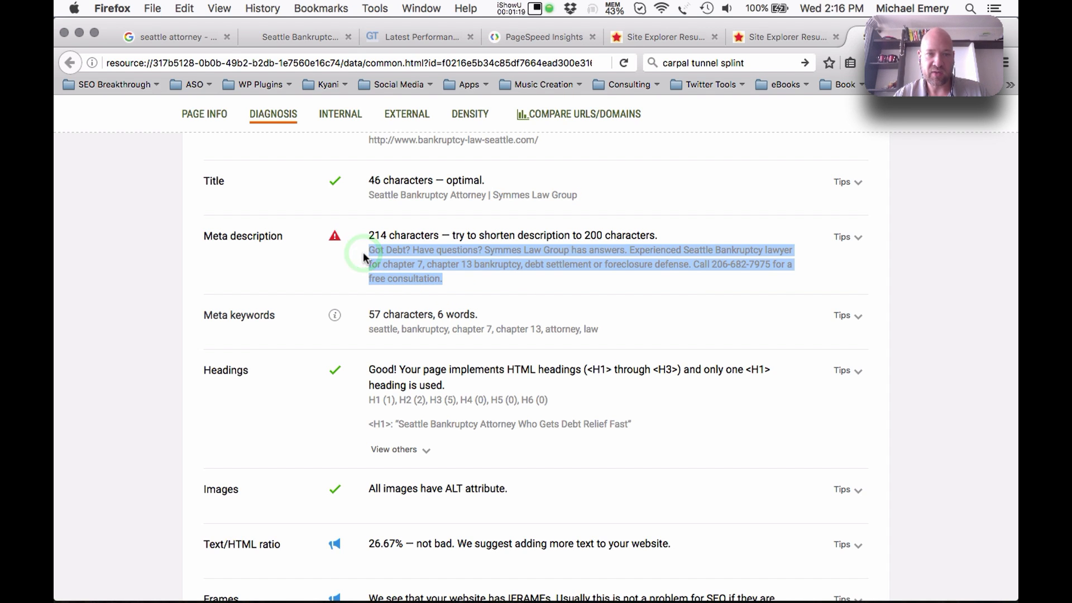
pyautogui.click(682, 277)
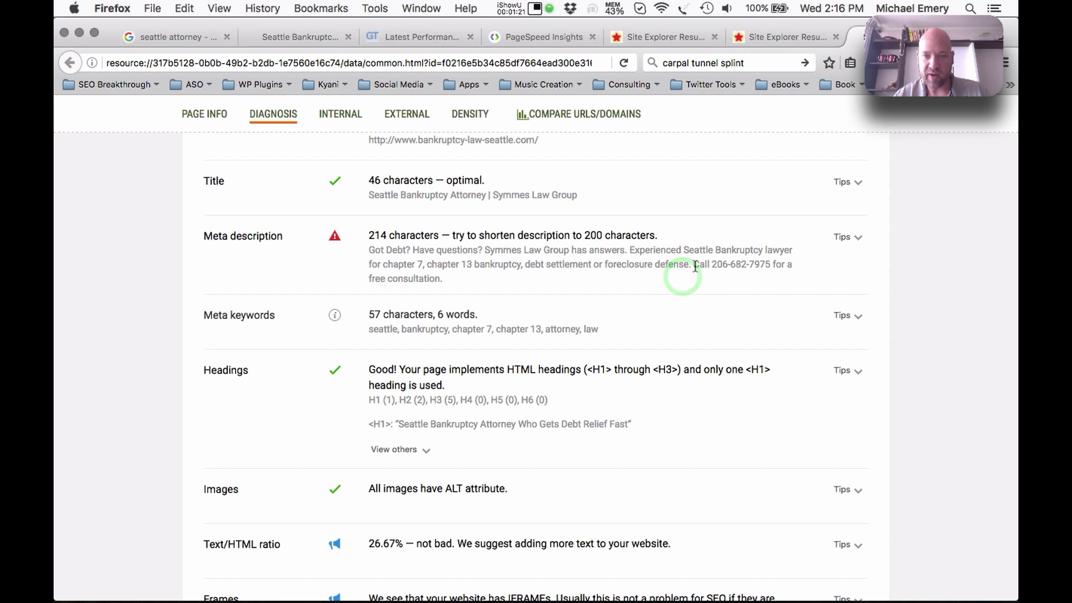
pyautogui.moveTo(693, 265); pyautogui.dragTo(695, 284)
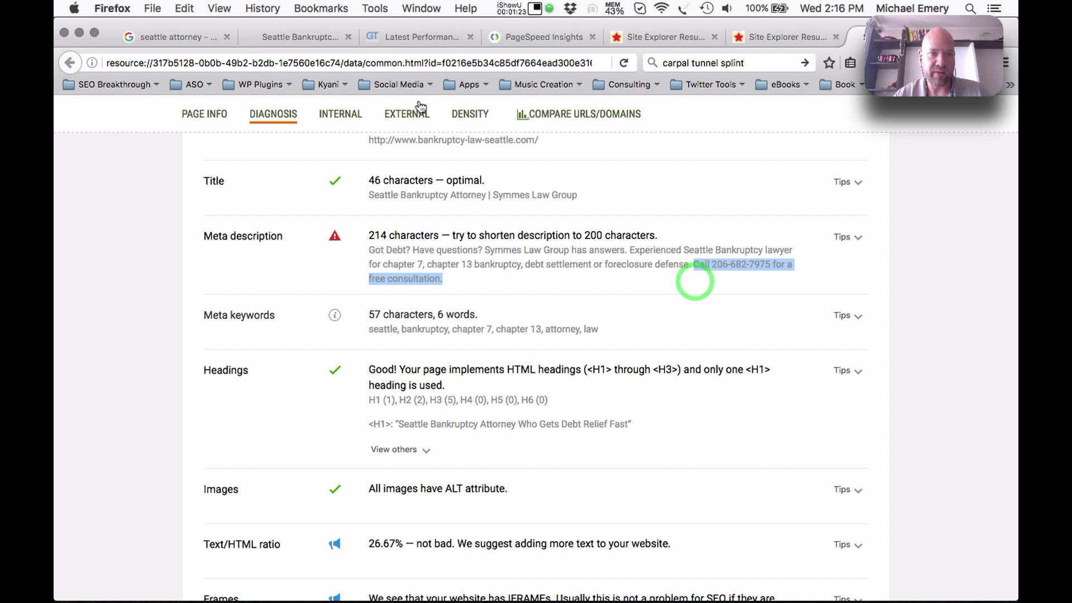
# Check in the Google results where the Symmes Law Group description is cut off, highlighting text near the snippet's end.
pyautogui.click(172, 36)
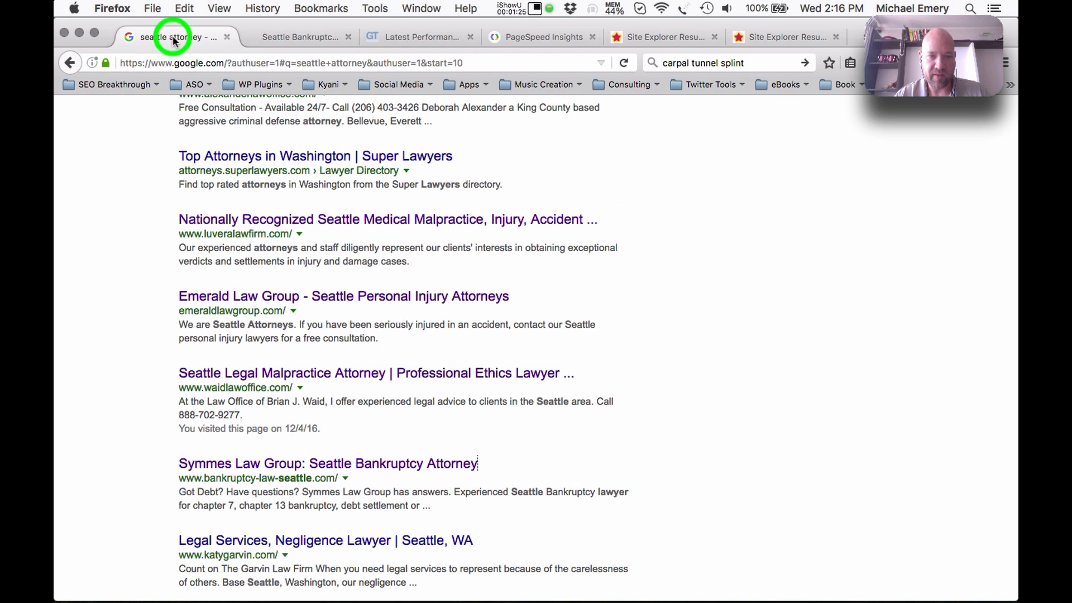
pyautogui.scroll(-5, 217, 385)
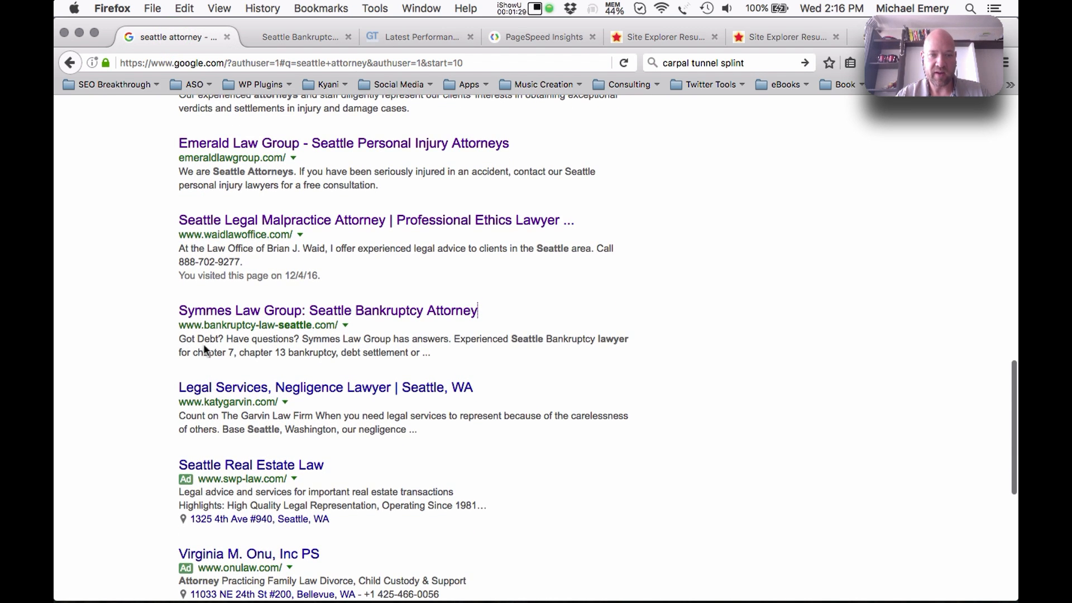
pyautogui.moveTo(377, 352); pyautogui.dragTo(411, 354)
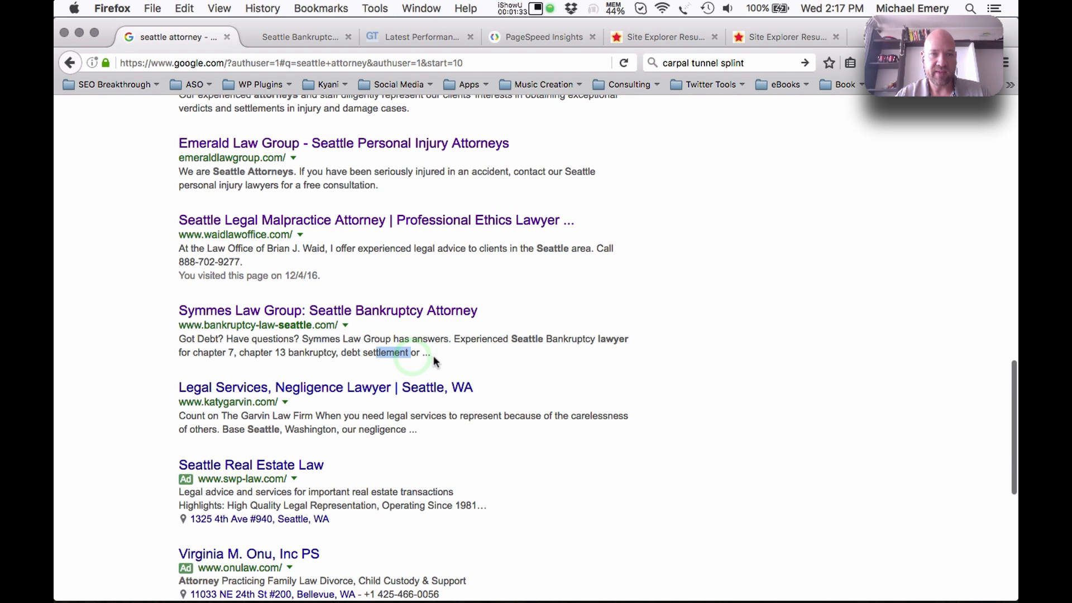
# Return to the diagnosis report and highlight the meta description from "settlement" to its end, then clear the highlight.
pyautogui.click(291, 36)
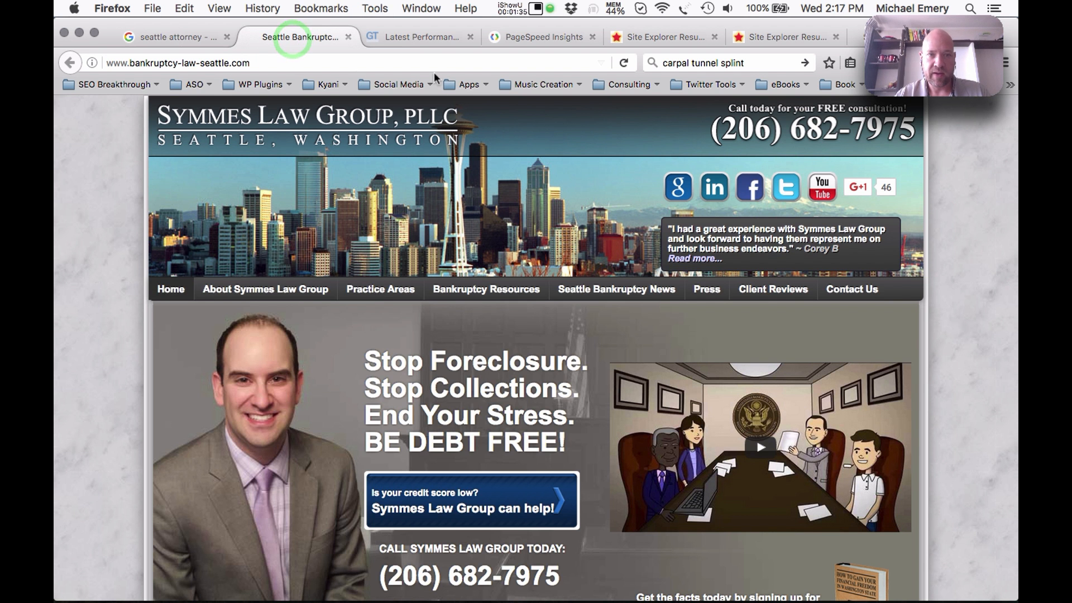
pyautogui.click(860, 37)
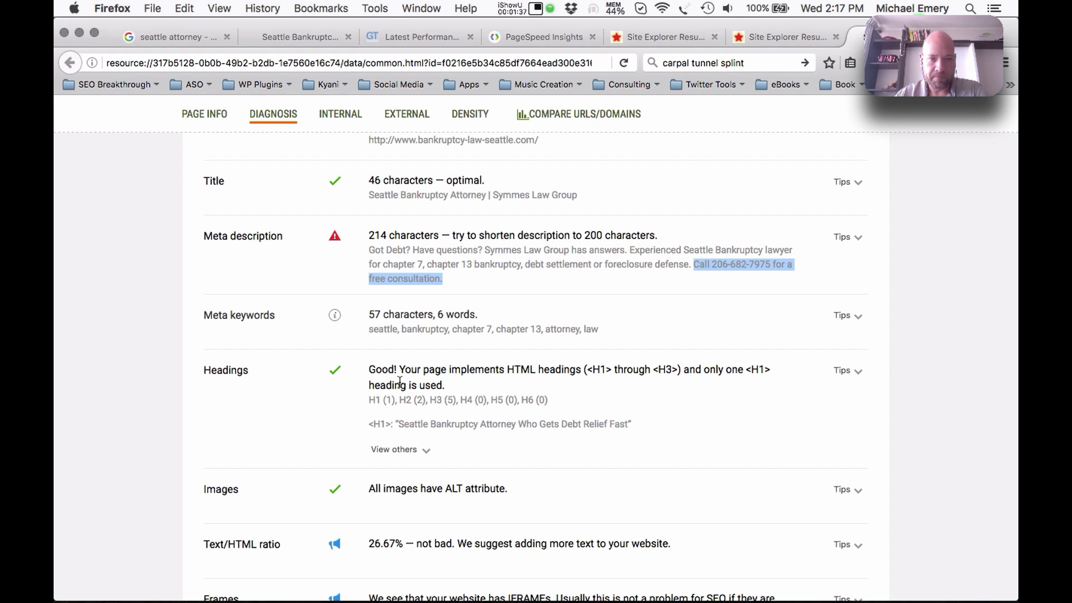
pyautogui.moveTo(560, 282); pyautogui.dragTo(545, 265)
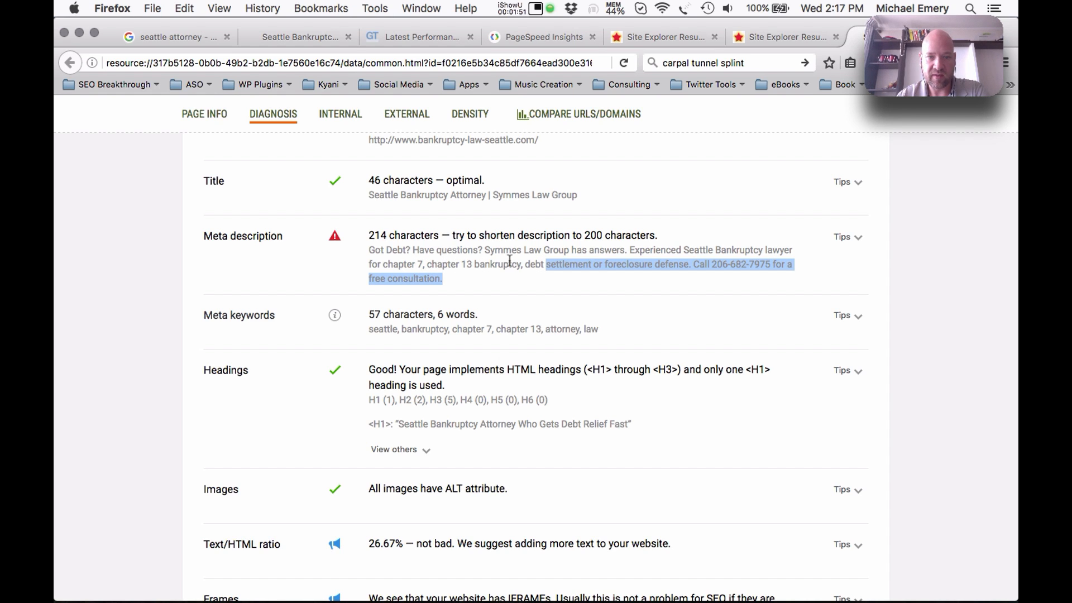
pyautogui.click(384, 264)
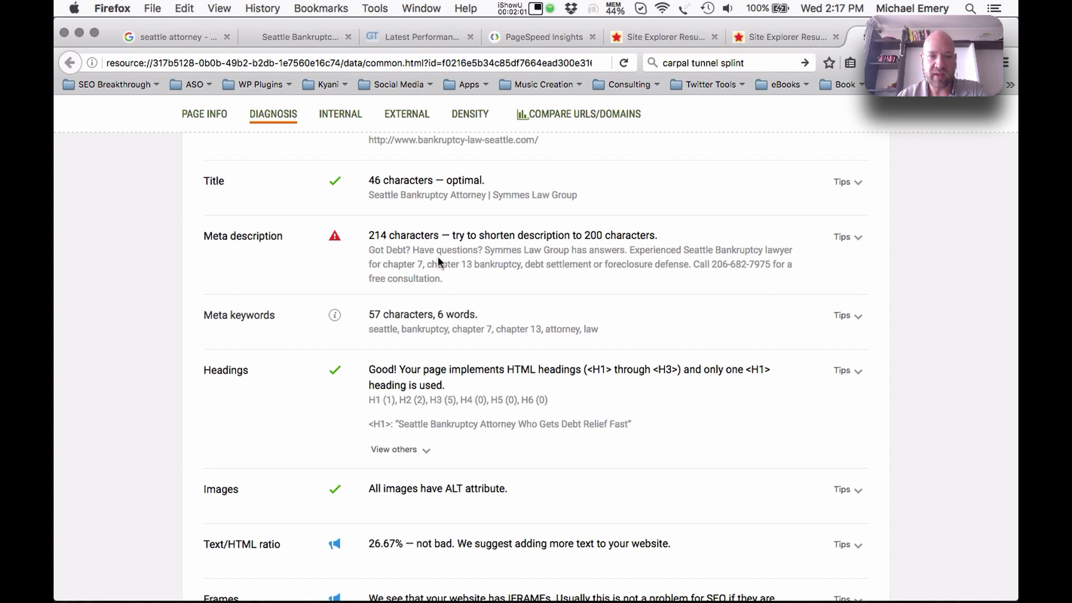
# Highlight the meta keywords in the diagnosis report and expand the Headings entry to list all page headings.
pyautogui.scroll(-1, 398, 320)
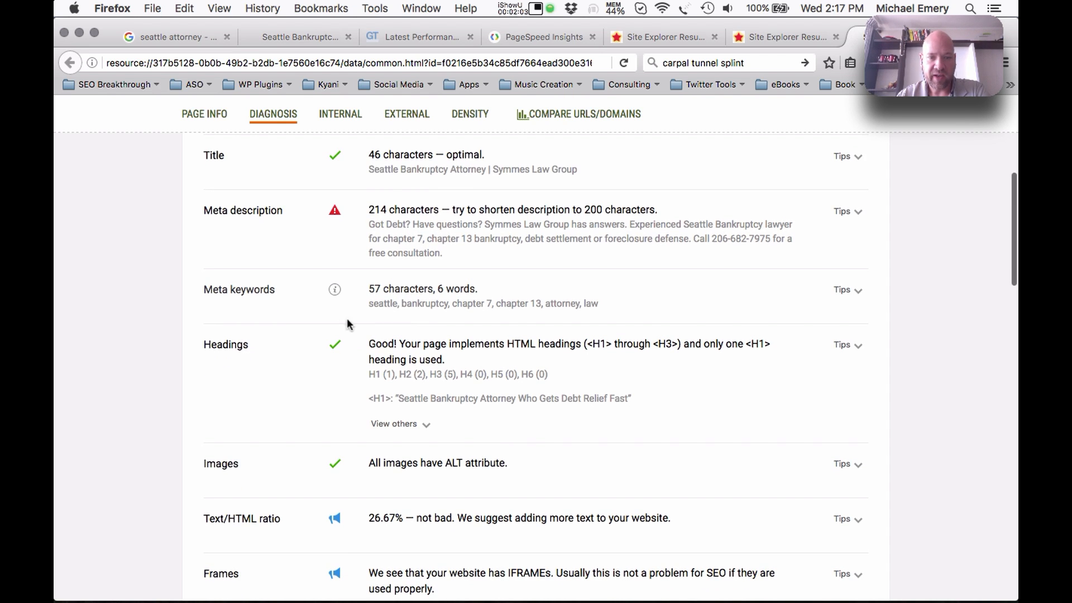
pyautogui.moveTo(358, 303); pyautogui.dragTo(605, 307)
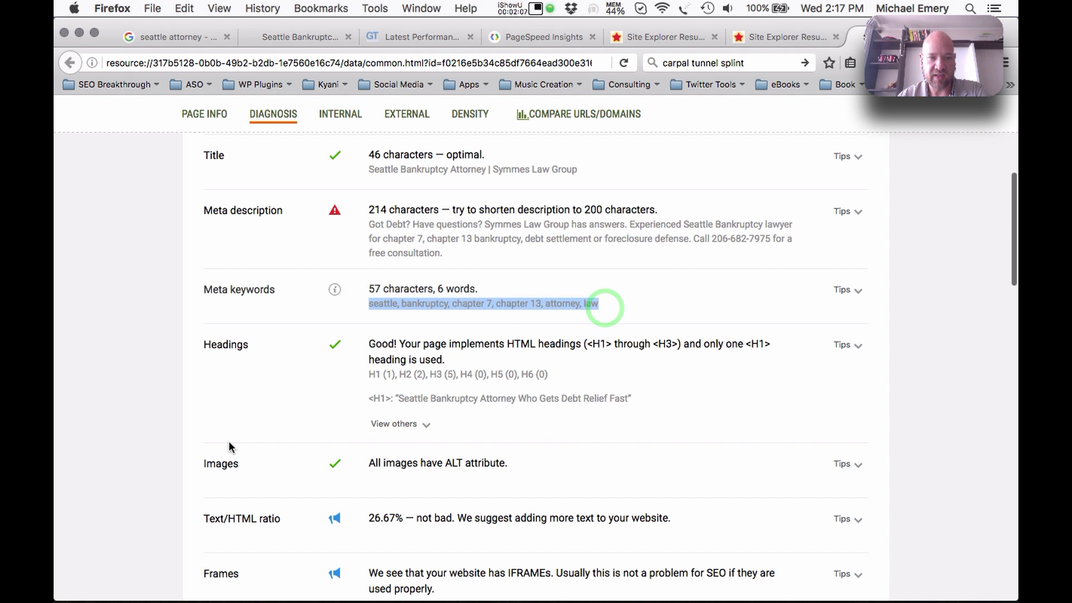
pyautogui.scroll(-5, 230, 447)
pyautogui.click(407, 231)
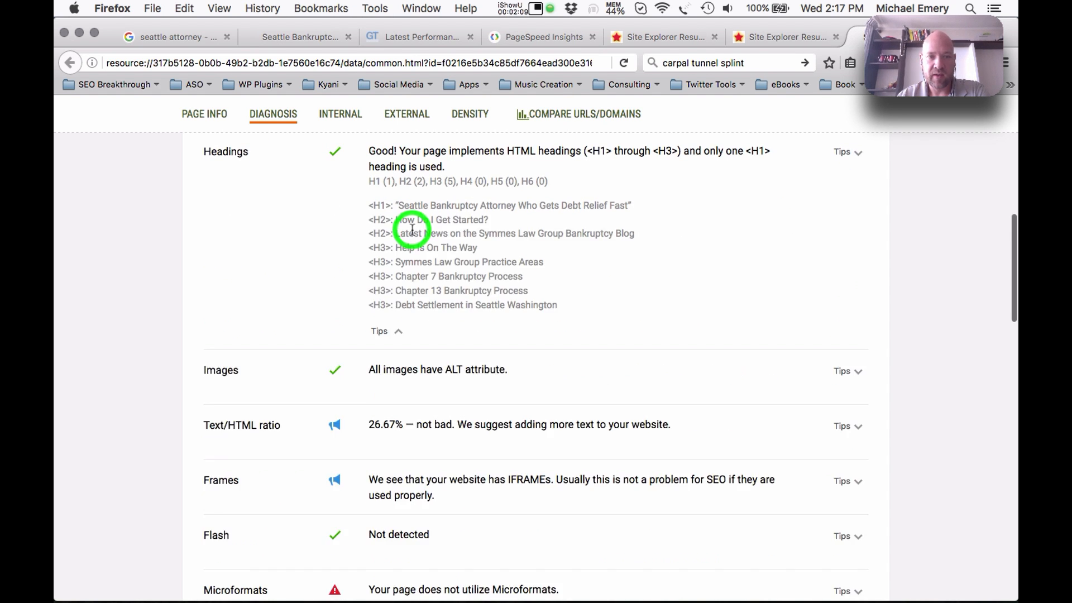
pyautogui.scroll(2, 348, 322)
pyautogui.scroll(1, 376, 163)
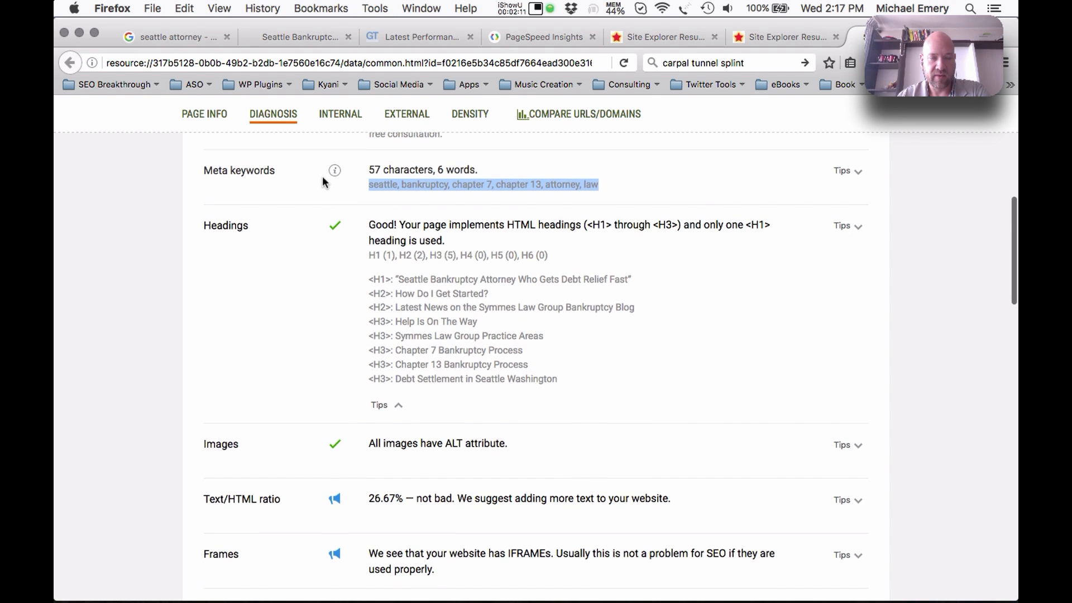
# Highlight the listed H1 to H3 headings of the page, then clear the highlight.
pyautogui.click(342, 311)
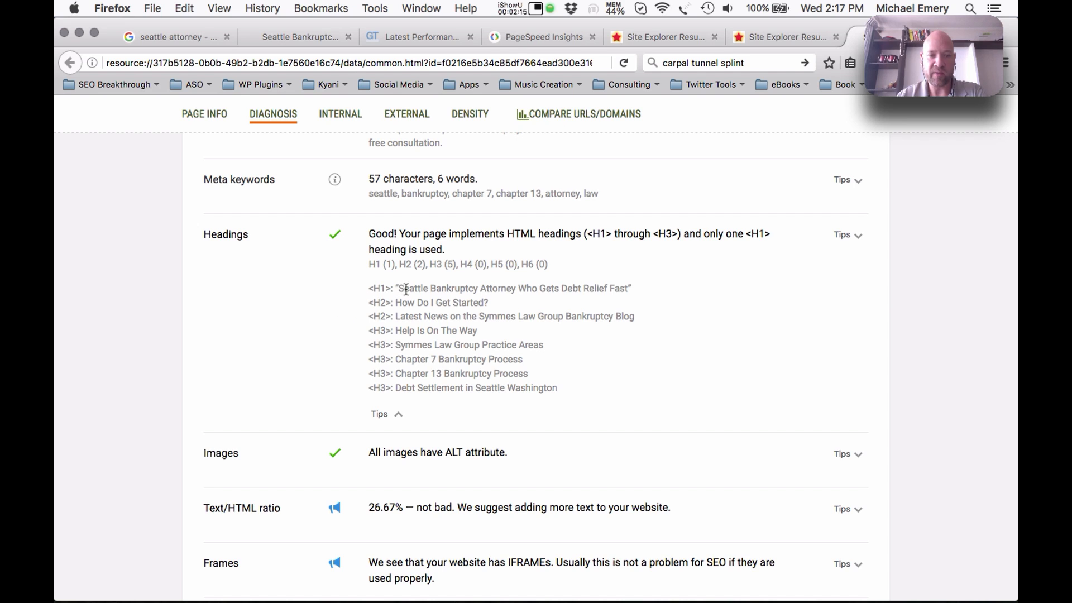
pyautogui.moveTo(367, 288); pyautogui.dragTo(550, 390)
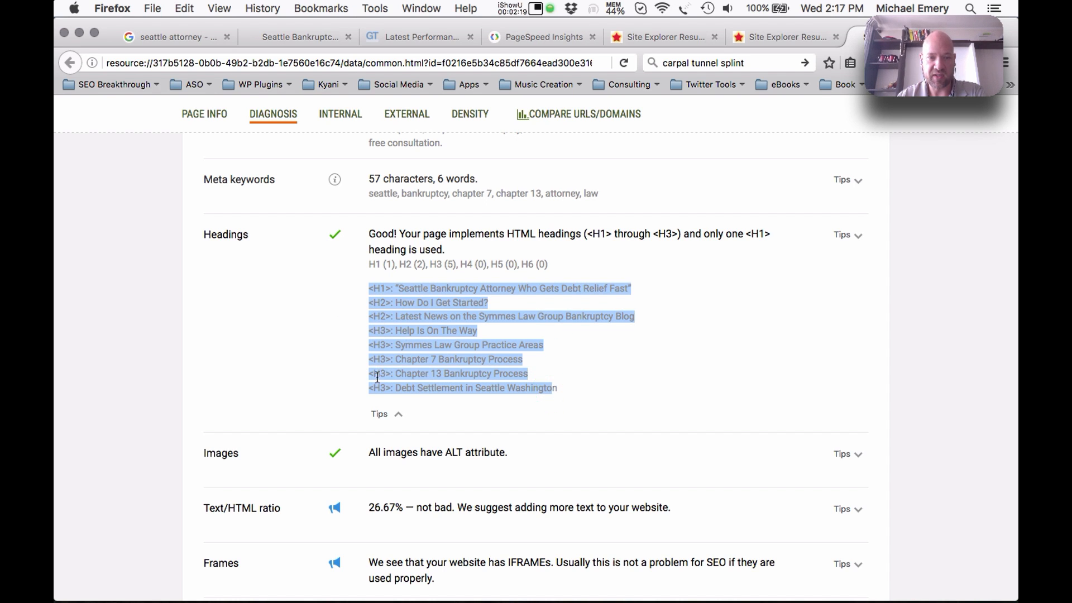
pyautogui.click(346, 377)
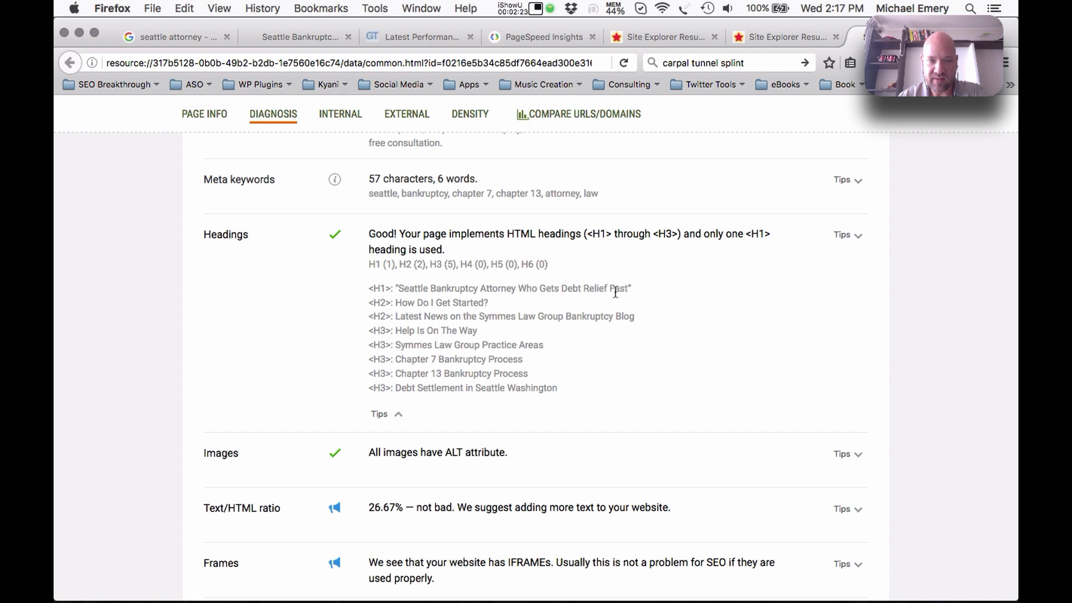
# Point out the quotation marks at the start and end of the H1 heading in the diagnosis report.
pyautogui.click(637, 288)
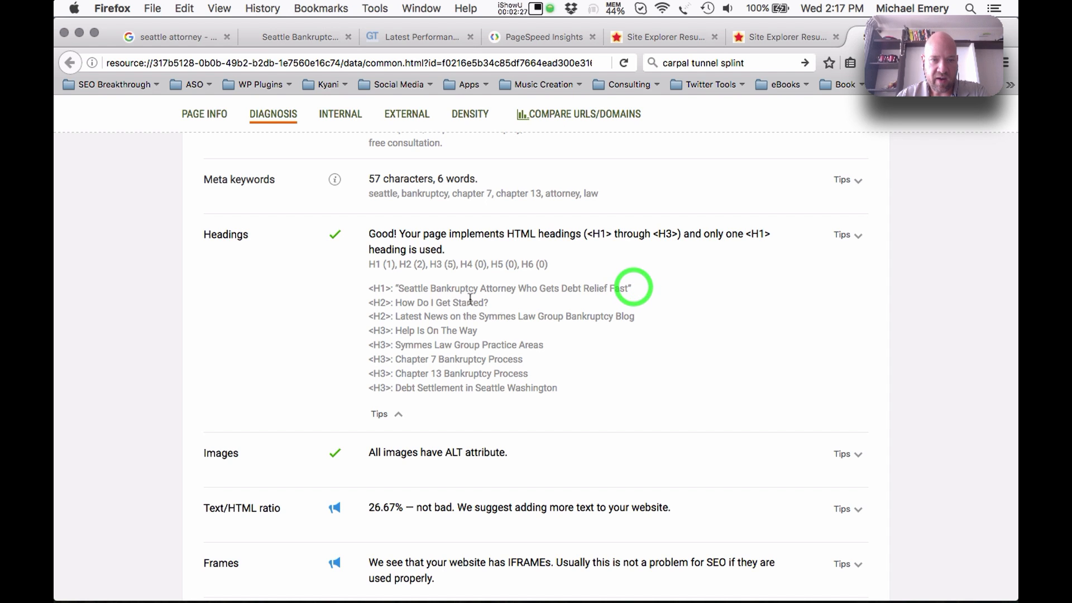
pyautogui.moveTo(396, 287); pyautogui.dragTo(399, 288)
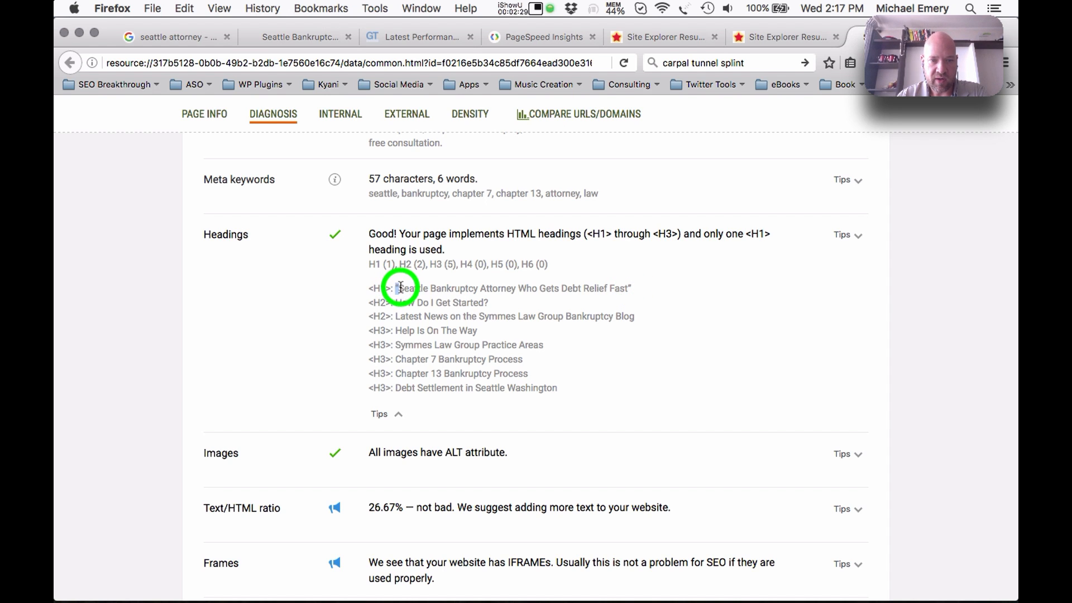
pyautogui.click(629, 287)
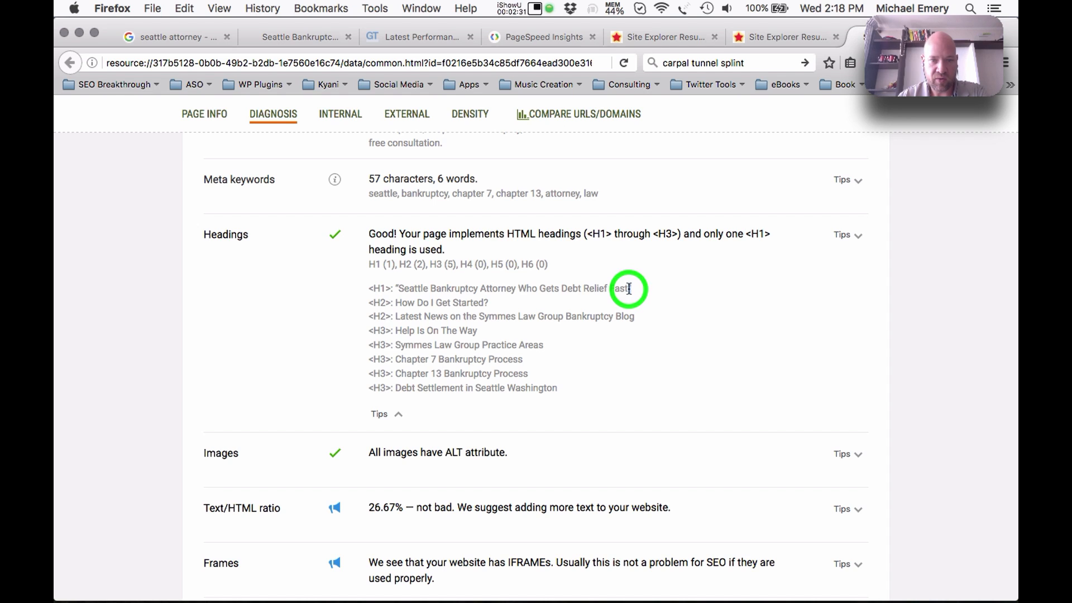
pyautogui.click(520, 303)
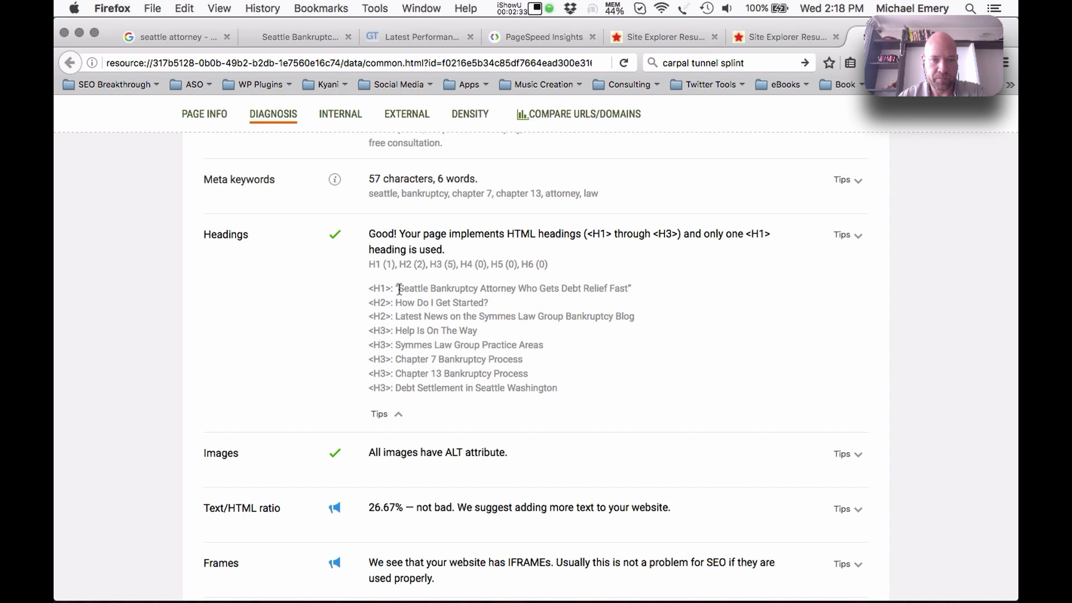
# Highlight the word "Seattle" with its opening quotation mark in the H1 heading, then clear the highlight.
pyautogui.moveTo(401, 288); pyautogui.dragTo(428, 291)
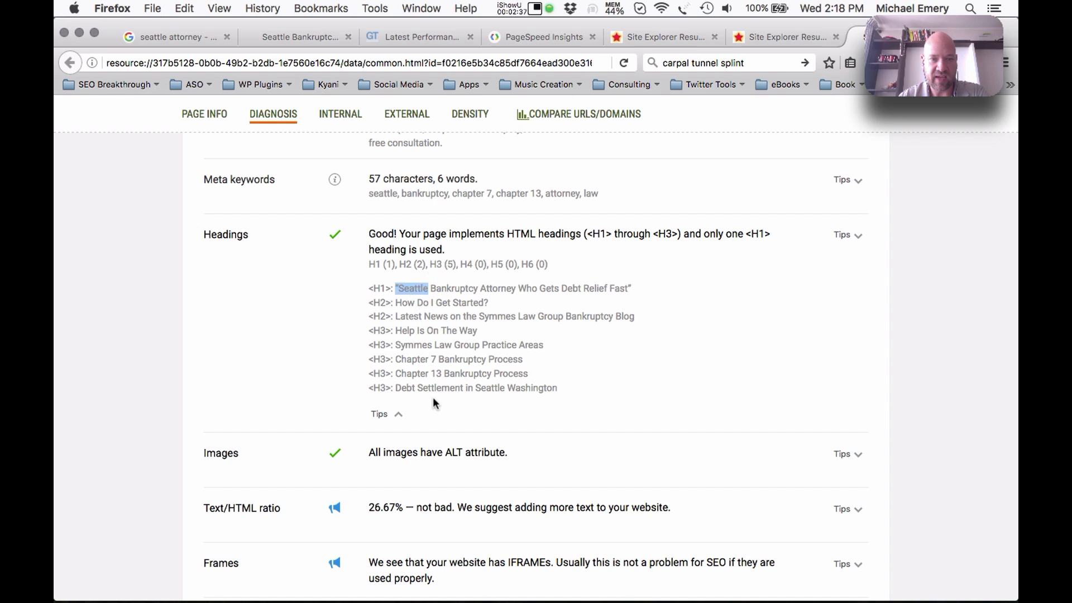
pyautogui.click(420, 323)
pyautogui.doubleClick(418, 288)
pyautogui.moveTo(427, 289); pyautogui.dragTo(516, 299)
pyautogui.click(395, 288)
pyautogui.doubleClick(405, 289)
pyautogui.click(406, 290)
pyautogui.moveTo(428, 289); pyautogui.dragTo(396, 290)
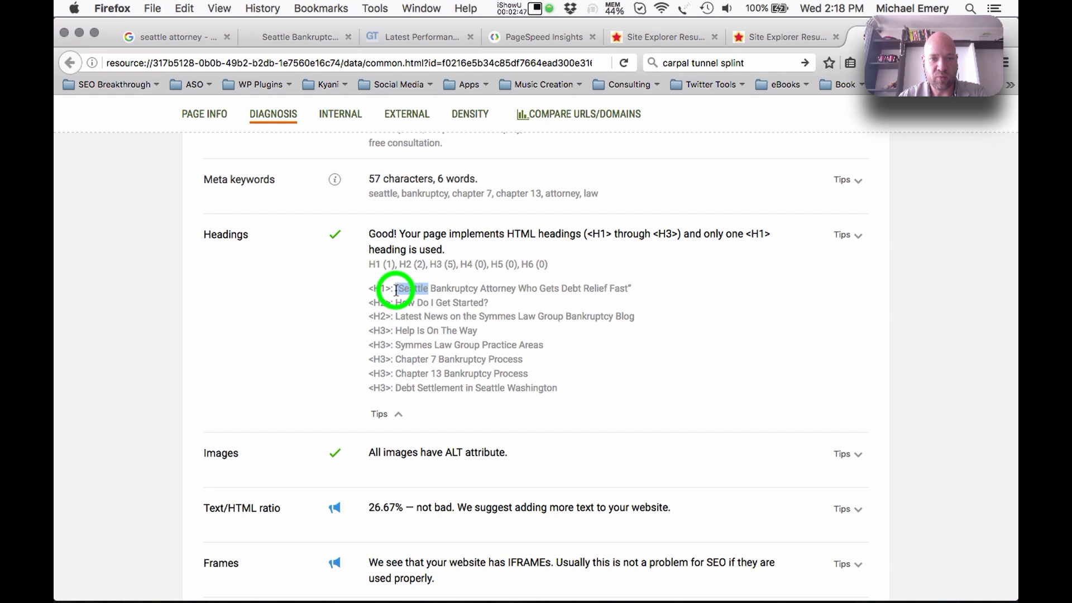
pyautogui.click(476, 333)
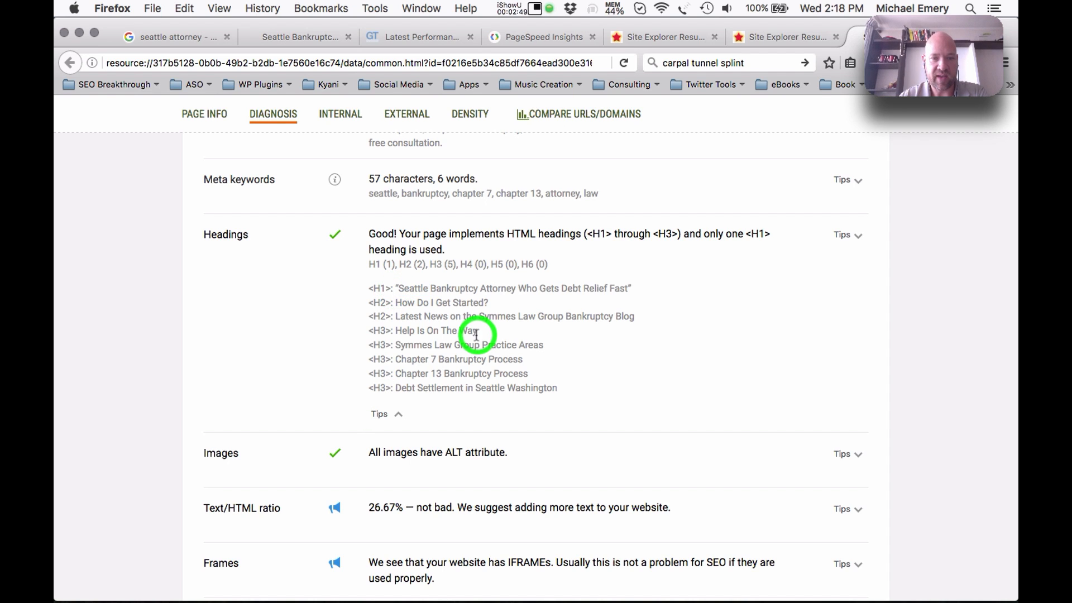
# Highlight the H2 headings "How Do I Get Started?" and "Latest News on the Symmes Law Group Bankruptcy Blog", then clear the highlight.
pyautogui.moveTo(503, 303); pyautogui.dragTo(395, 307)
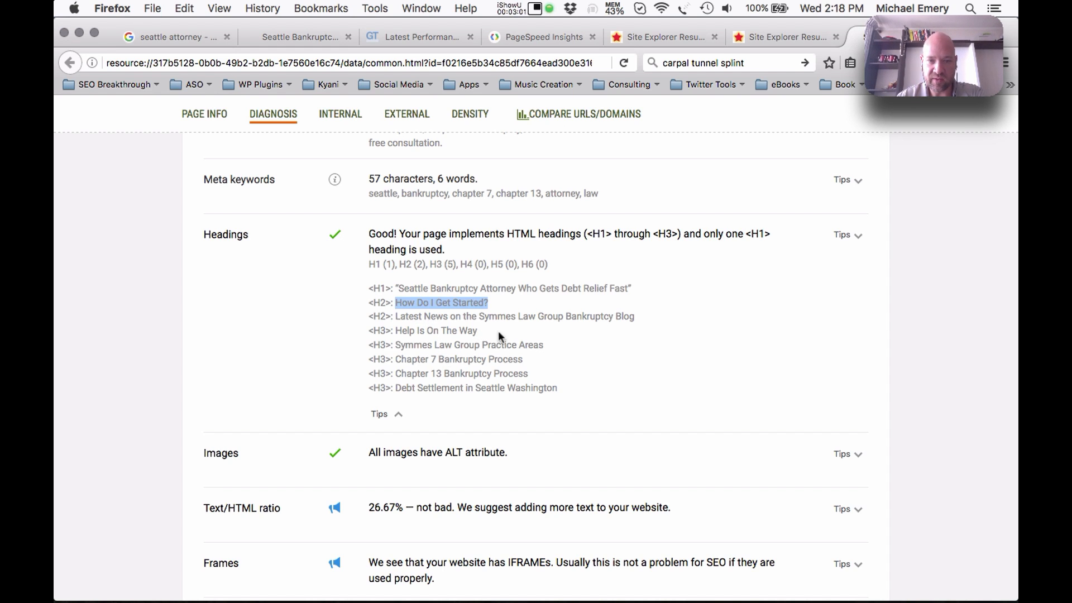
pyautogui.moveTo(639, 320); pyautogui.dragTo(393, 316)
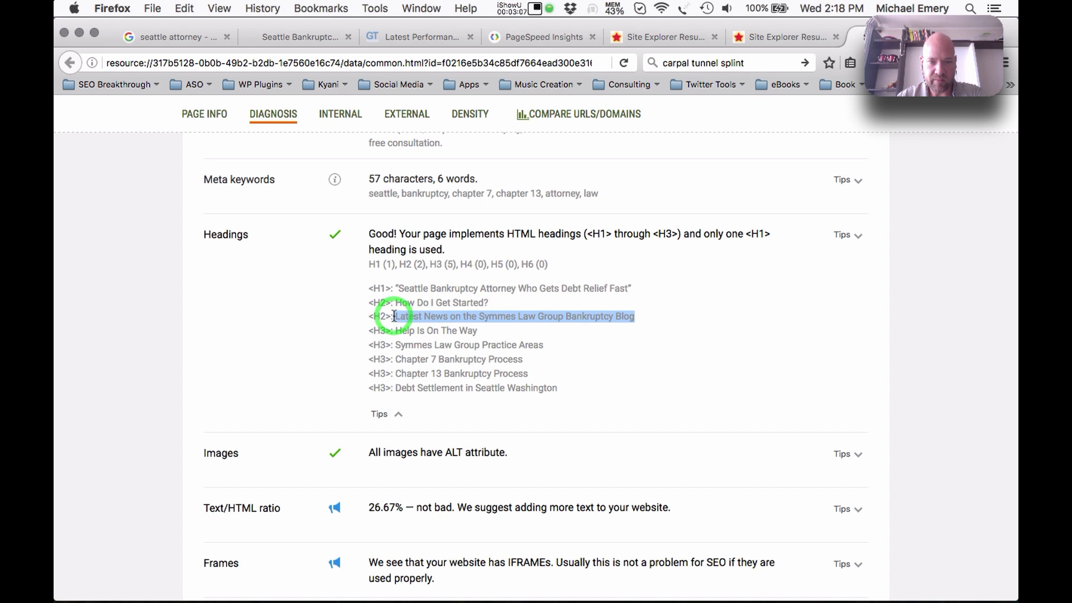
pyautogui.click(460, 328)
pyautogui.click(483, 319)
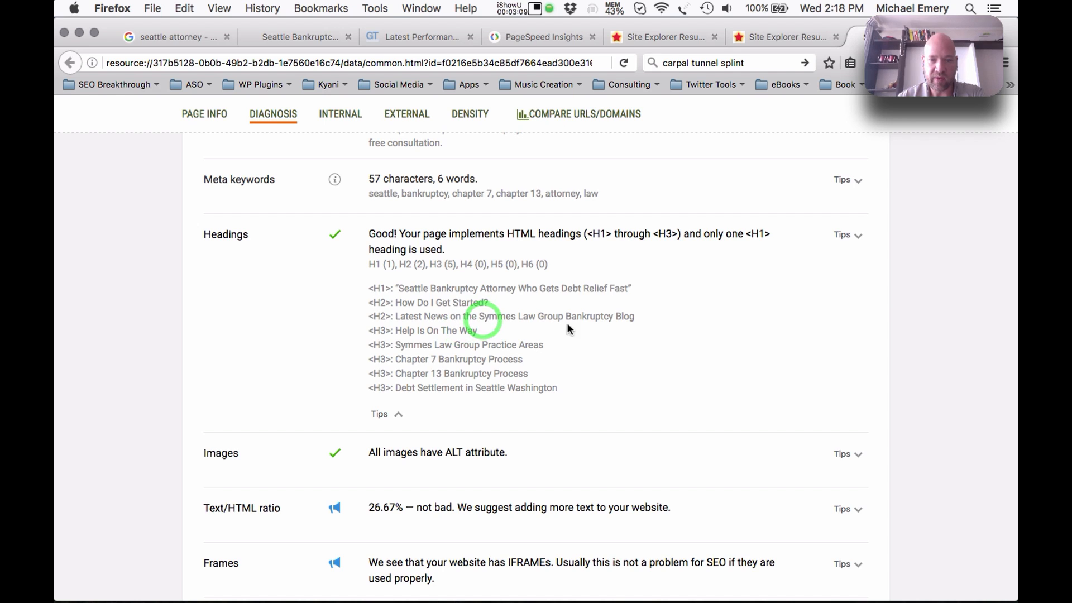
pyautogui.click(529, 320)
pyautogui.click(457, 330)
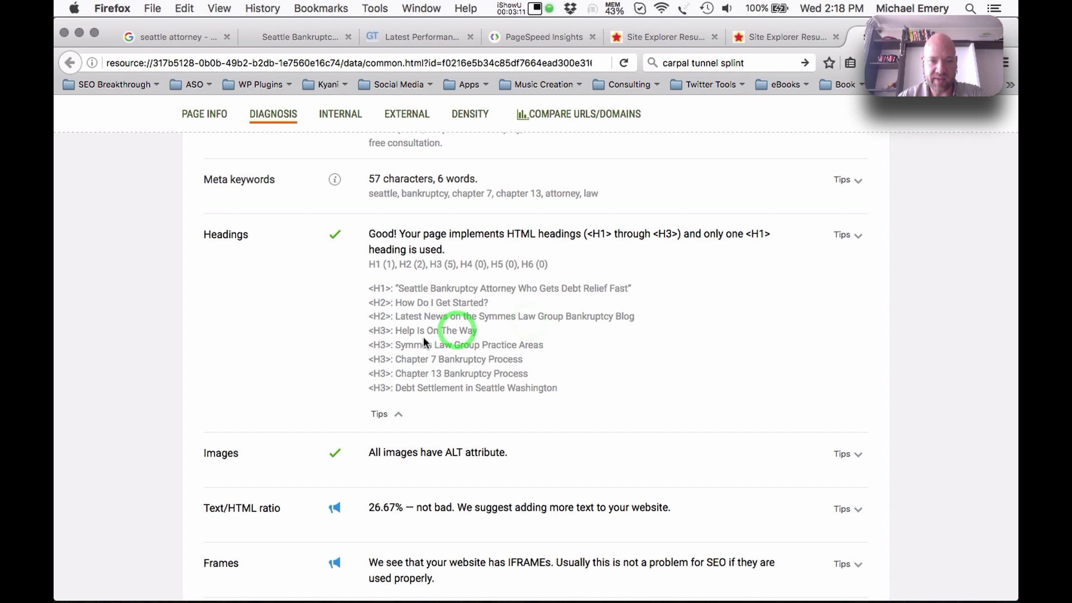
# Highlight the H3 headings one after another, from "Help Is On The Way" through the practice areas and Chapter 7 to "Debt Settlement in Seattle Washington".
pyautogui.moveTo(478, 329); pyautogui.dragTo(361, 338)
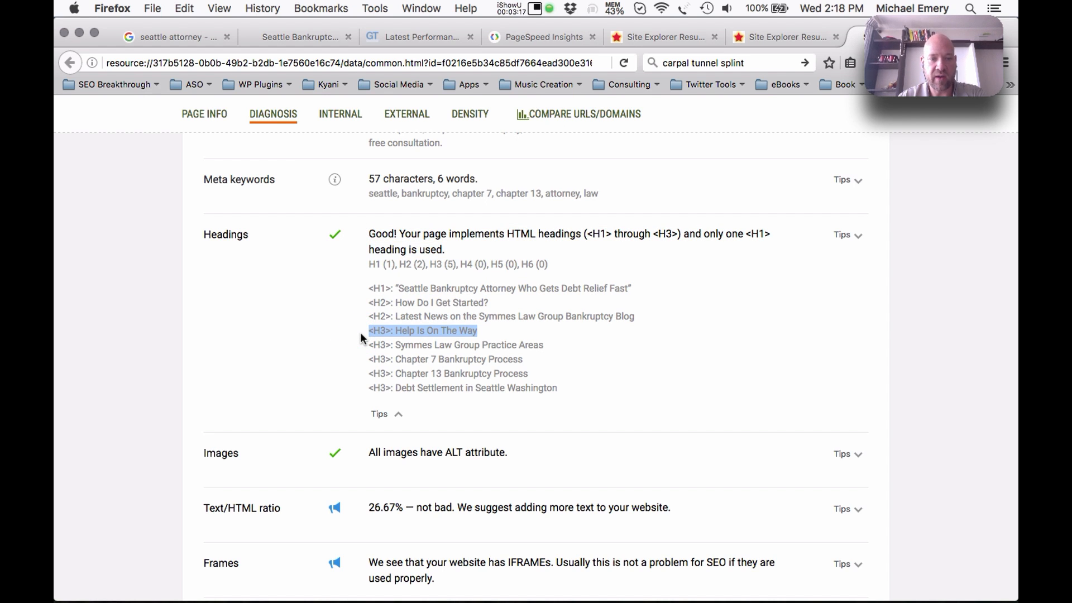
pyautogui.click(473, 365)
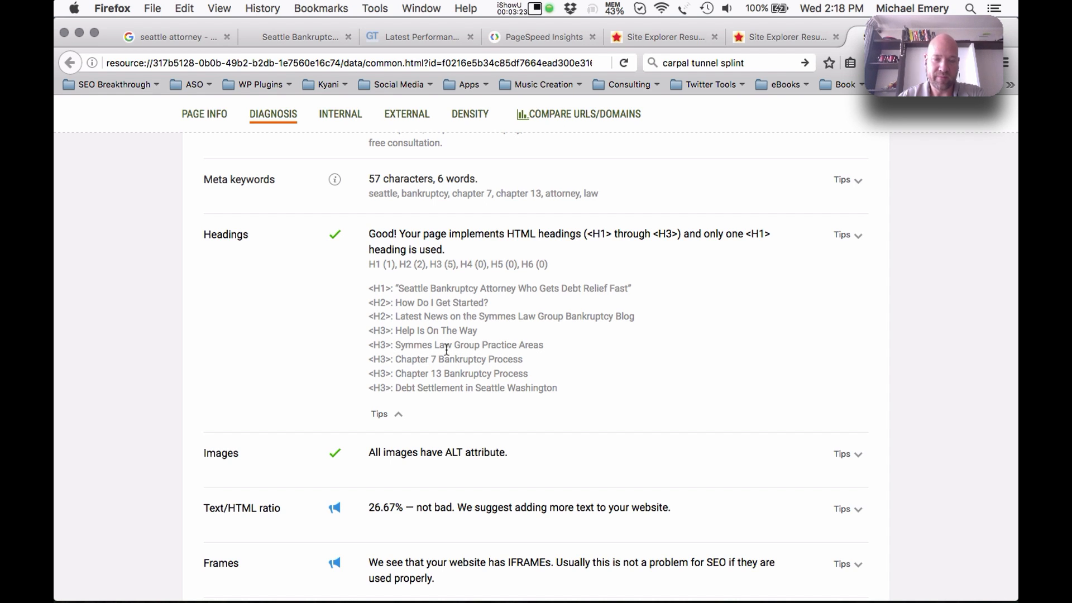
pyautogui.click(412, 345)
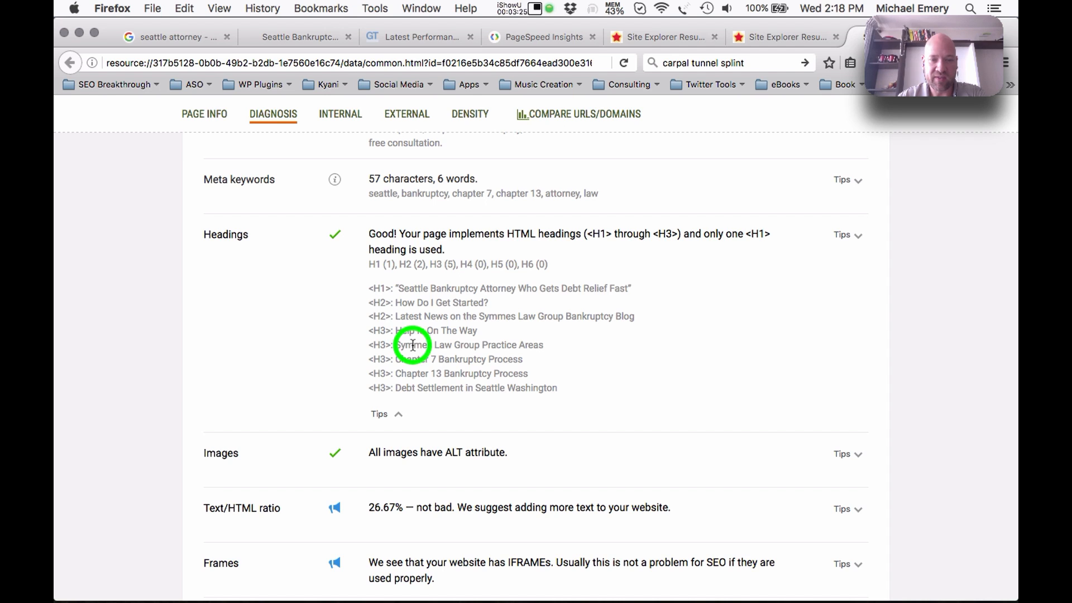
pyautogui.click(436, 345)
pyautogui.moveTo(436, 344); pyautogui.dragTo(547, 346)
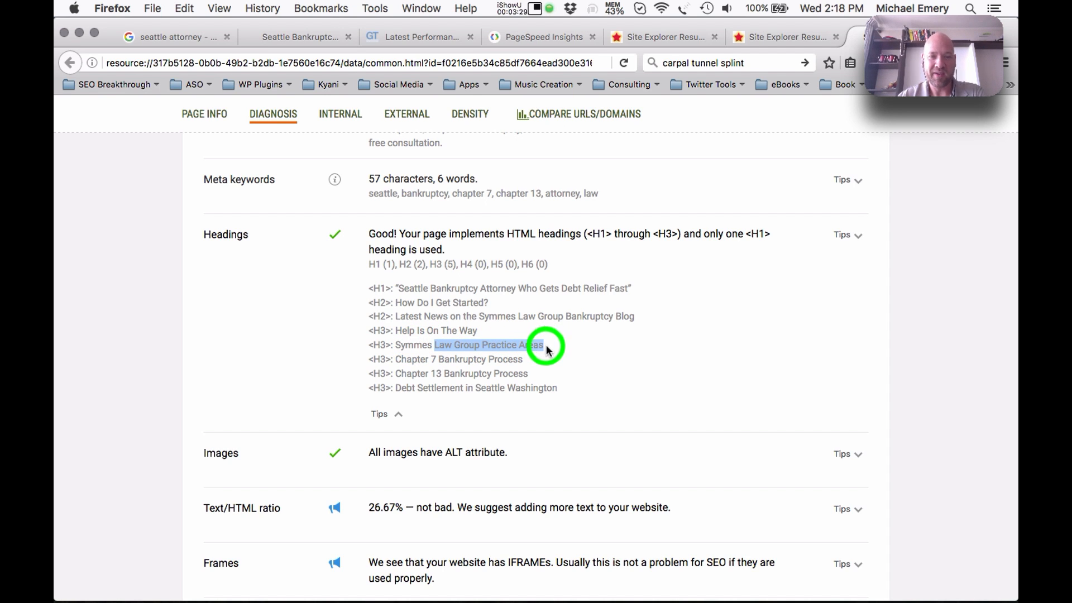
pyautogui.click(487, 383)
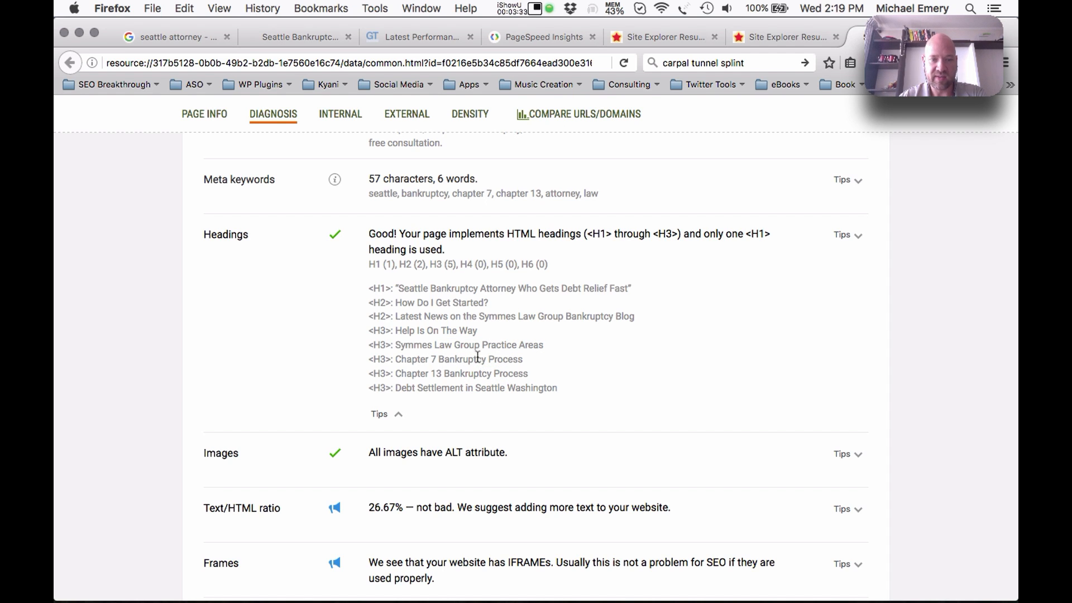
pyautogui.moveTo(390, 360); pyautogui.dragTo(526, 369)
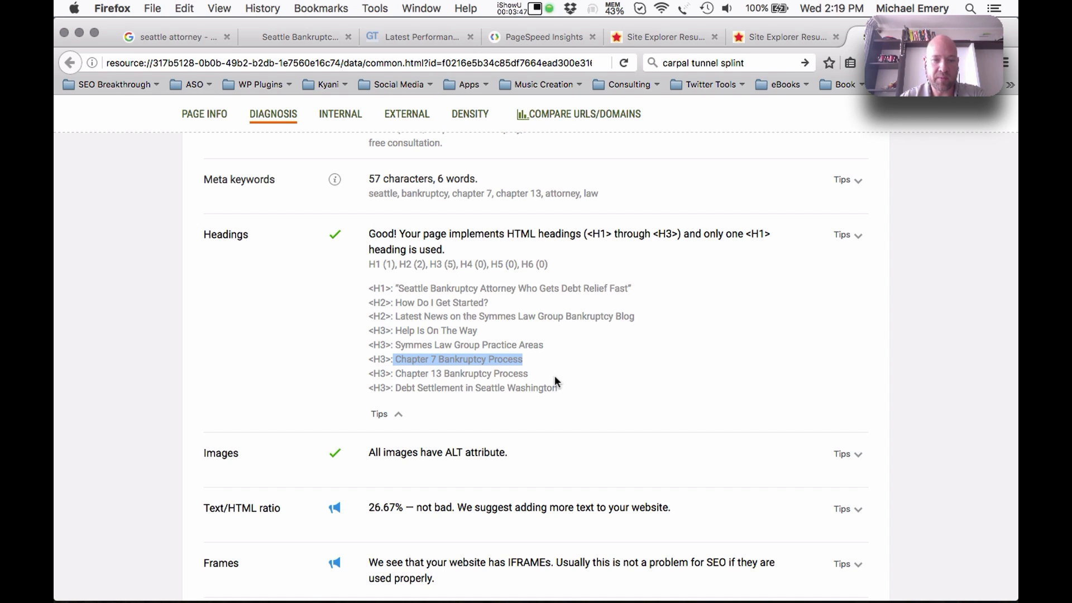
pyautogui.moveTo(399, 384); pyautogui.dragTo(556, 389)
# Skim the remaining diagnosis entries from Images down to Site compliance, and return to the start of the report.
pyautogui.scroll(-5, 556, 391)
pyautogui.scroll(-6, 556, 396)
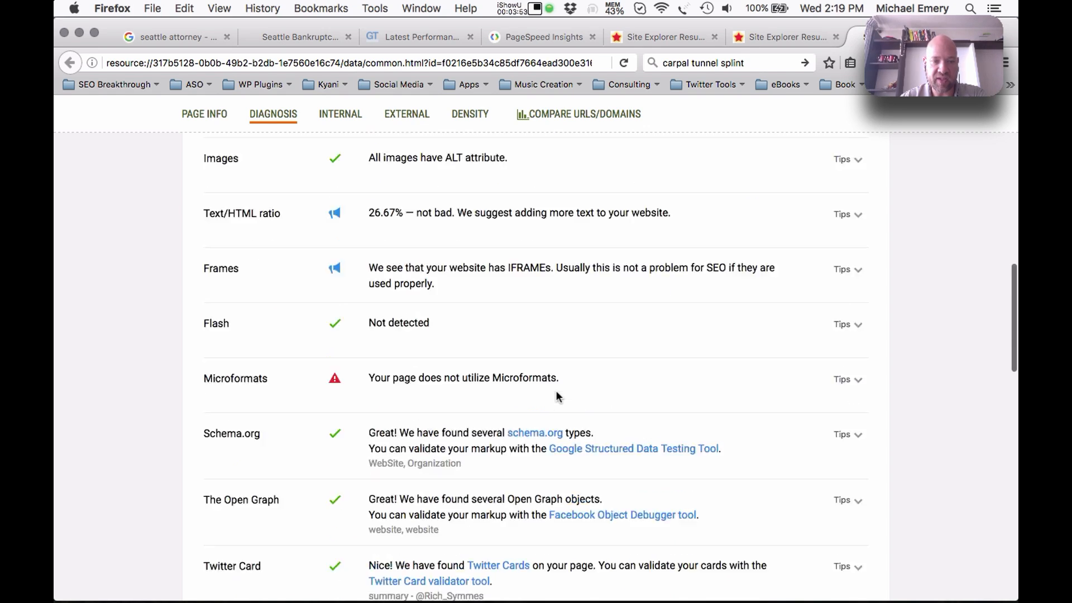
pyautogui.scroll(-8, 556, 397)
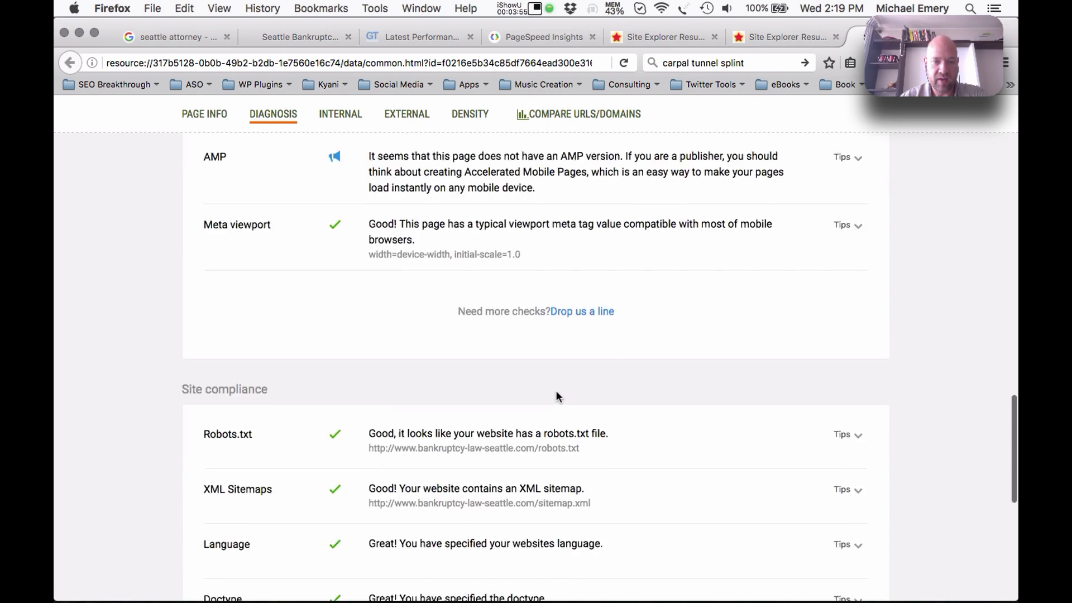
pyautogui.scroll(20, 557, 396)
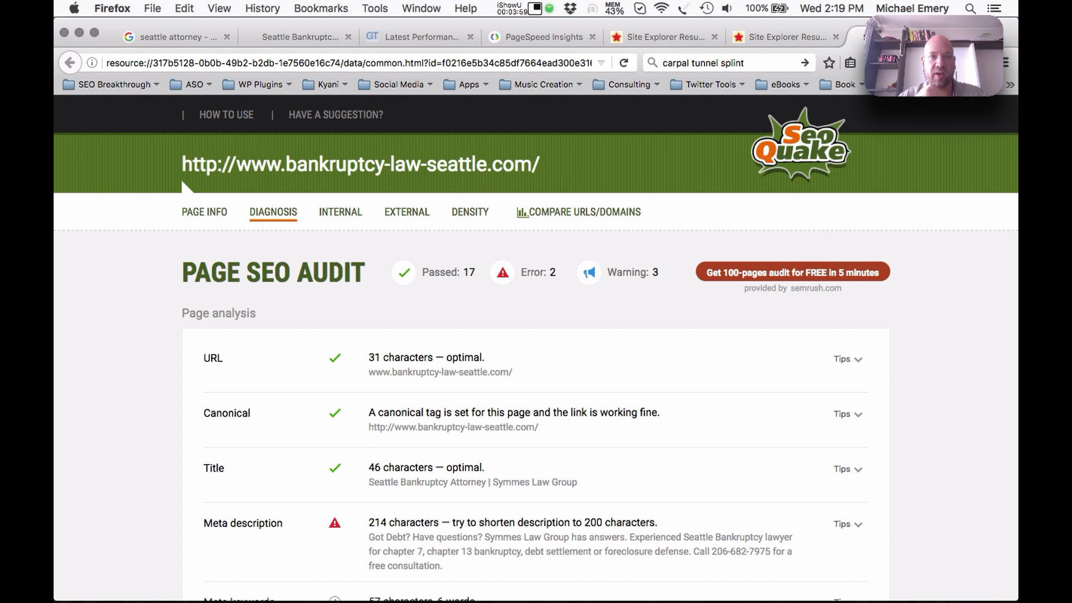
# Close the SEOquake report, switch to the GTmetrix performance report and review its PageSpeed recommendations.
pyautogui.press('super+w')
pyautogui.click(451, 36)
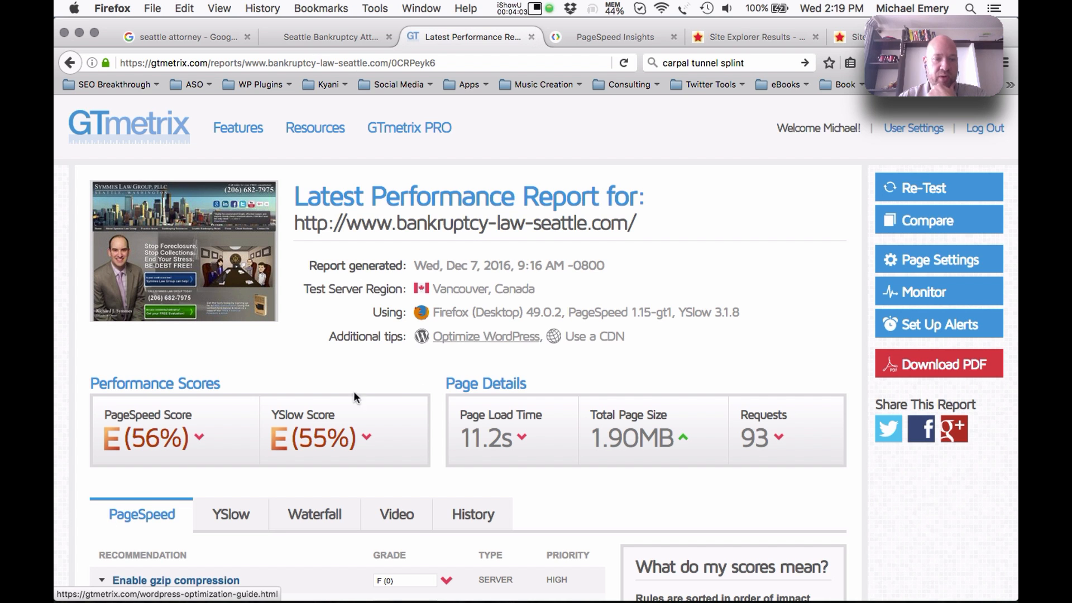
pyautogui.scroll(-3, 292, 413)
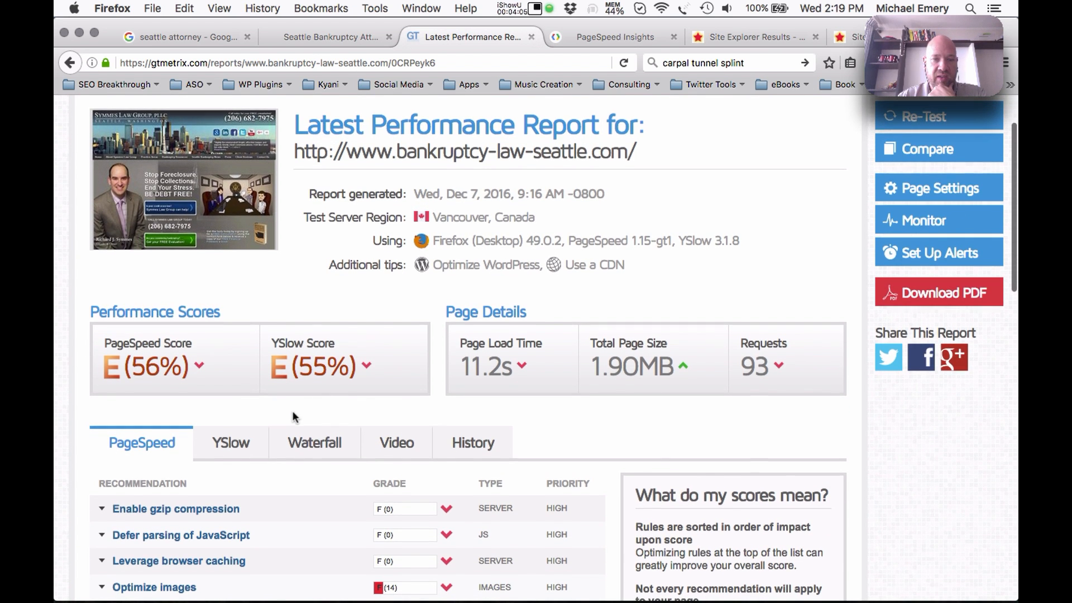
pyautogui.scroll(-4, 292, 413)
pyautogui.scroll(-1, 294, 417)
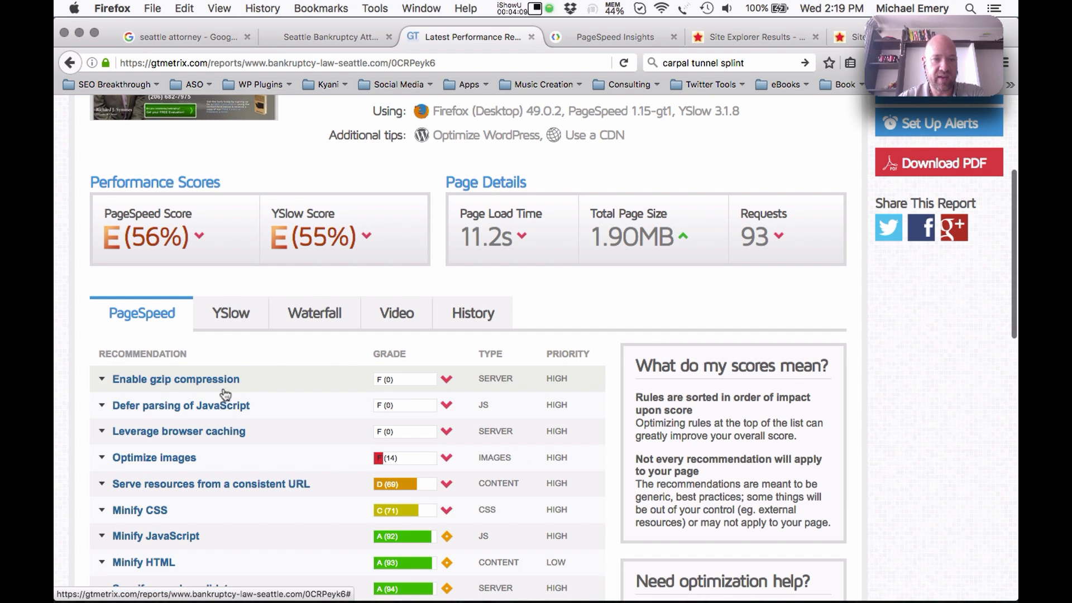
pyautogui.scroll(-1, 236, 529)
pyautogui.scroll(-7, 237, 528)
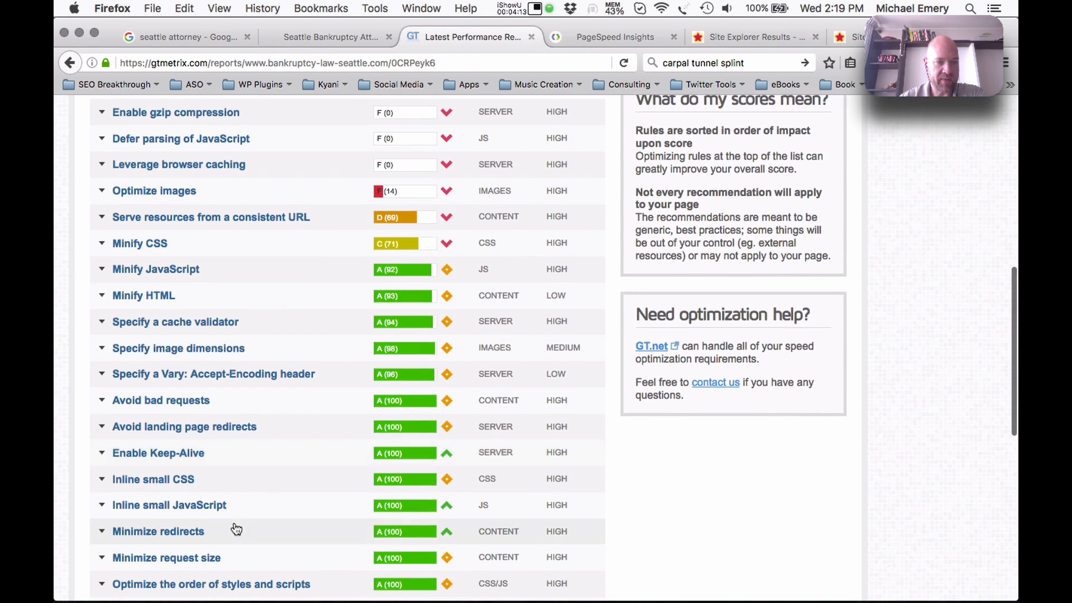
pyautogui.scroll(13, 237, 528)
# Highlight the PageSpeed score percentage, page load time, total page size and request count, ending on the load time.
pyautogui.moveTo(144, 387); pyautogui.dragTo(213, 392)
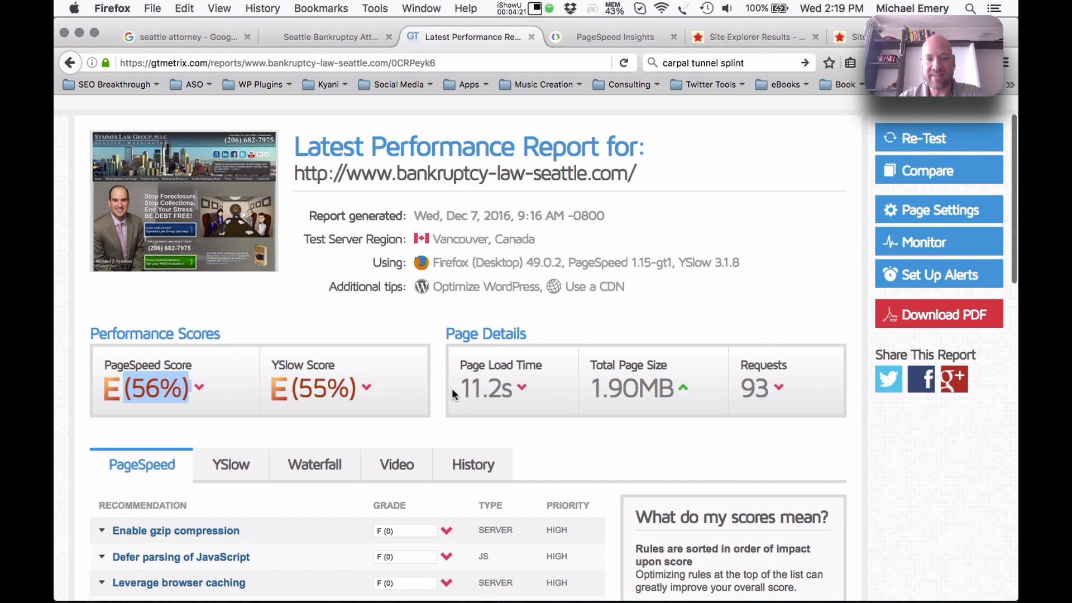
pyautogui.click(475, 389)
pyautogui.moveTo(475, 389); pyautogui.dragTo(511, 395)
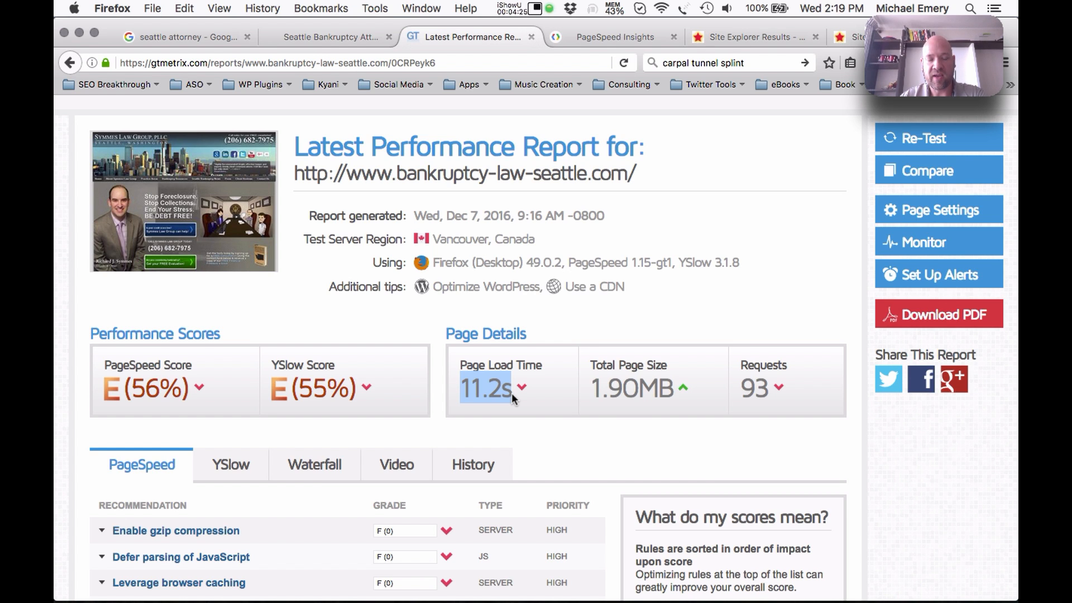
pyautogui.moveTo(593, 390); pyautogui.dragTo(672, 394)
pyautogui.moveTo(742, 389); pyautogui.dragTo(763, 390)
pyautogui.moveTo(460, 389); pyautogui.dragTo(518, 410)
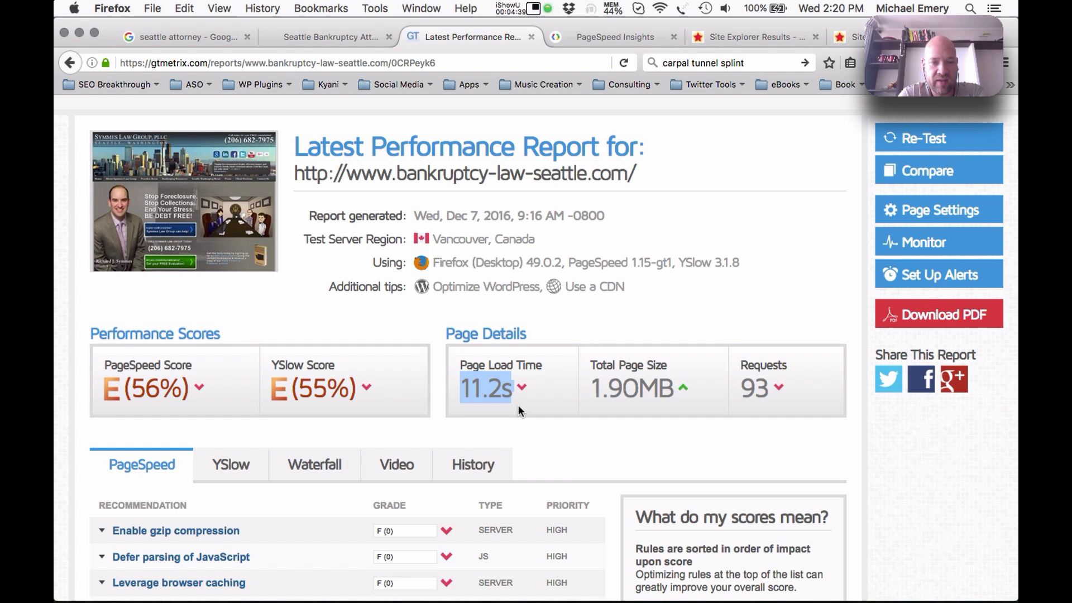
# Recheck the graded PageSpeed recommendations below the scores, and return to the start of the GTmetrix report.
pyautogui.scroll(-5, 208, 503)
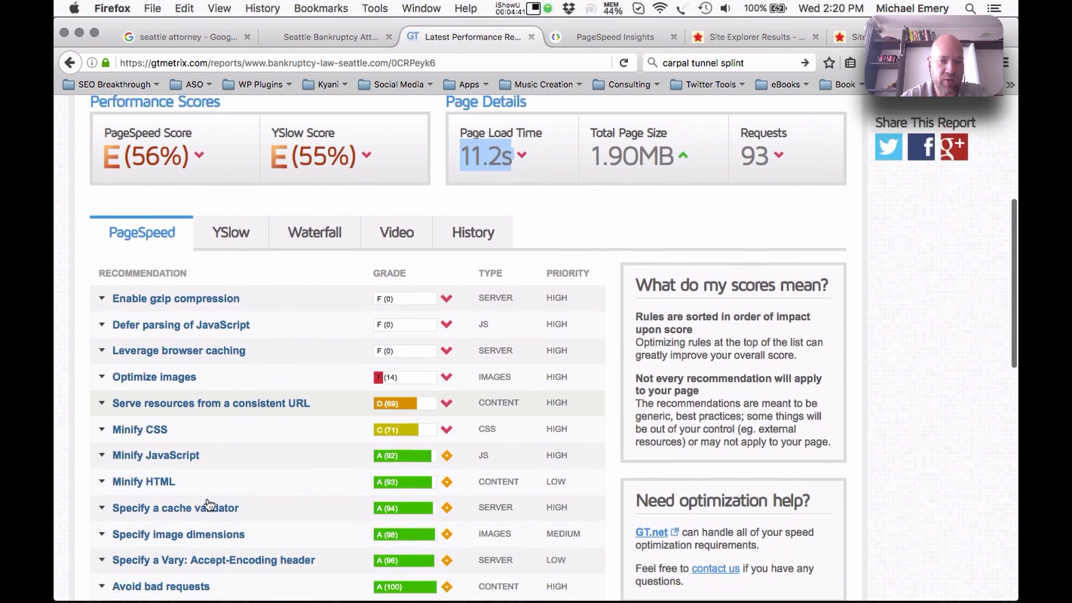
pyautogui.scroll(2, 209, 504)
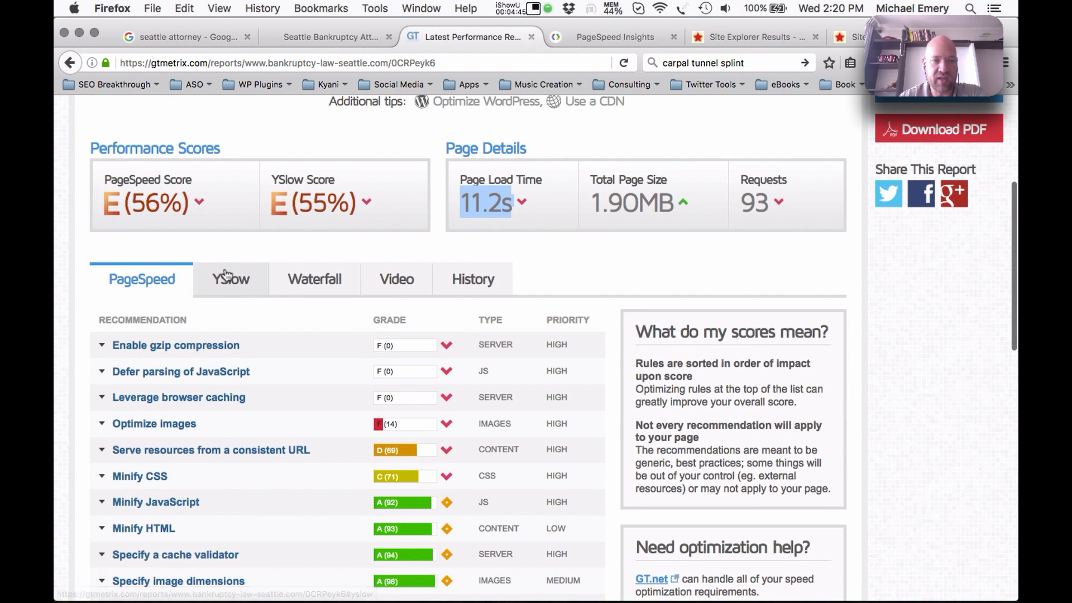
pyautogui.scroll(5, 391, 349)
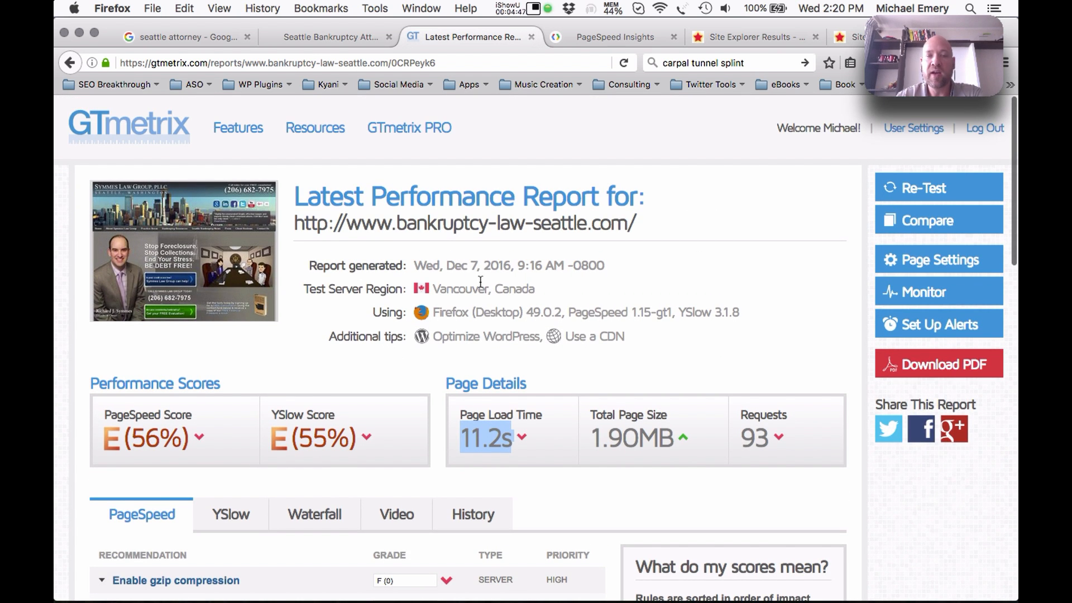
# Switch to the PageSpeed Insights results and highlight the mobile suggestion about render-blocking JavaScript and CSS, then clear the highlight.
pyautogui.click(574, 38)
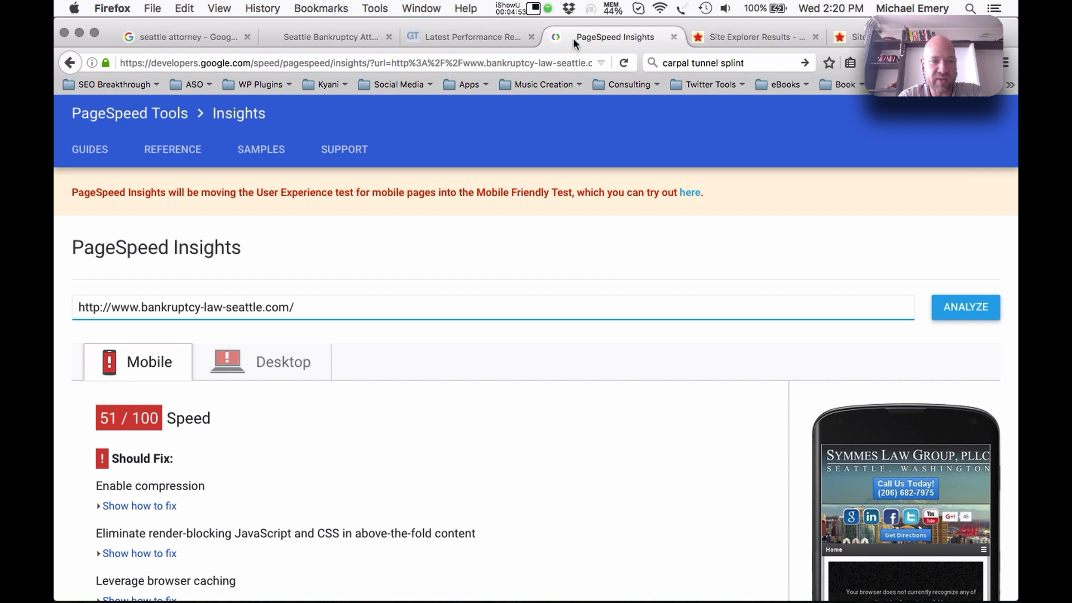
pyautogui.scroll(-3, 287, 322)
pyautogui.click(88, 313)
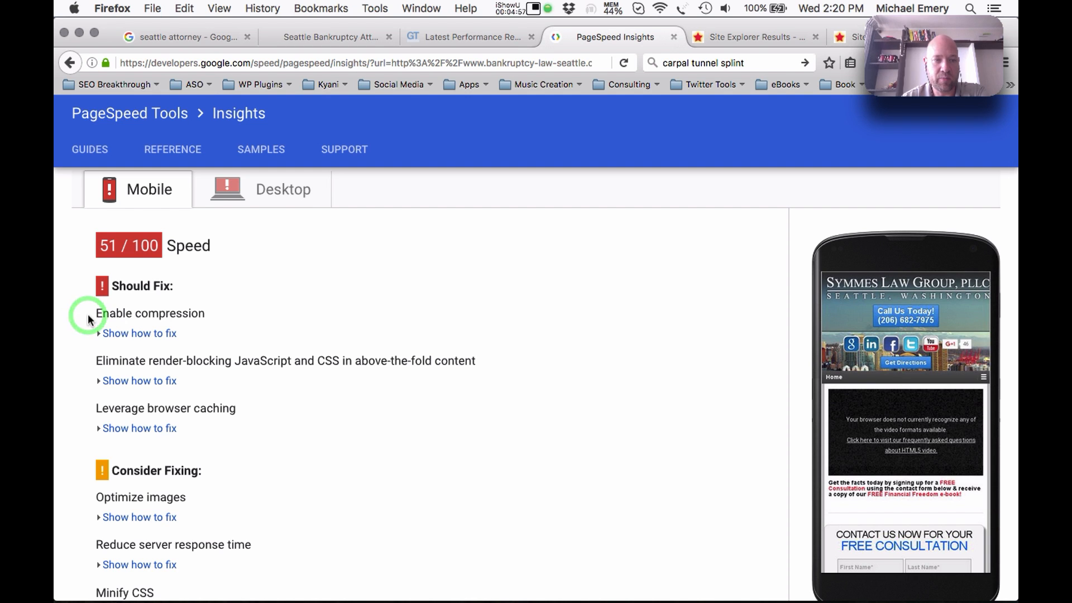
pyautogui.moveTo(78, 361); pyautogui.dragTo(489, 371)
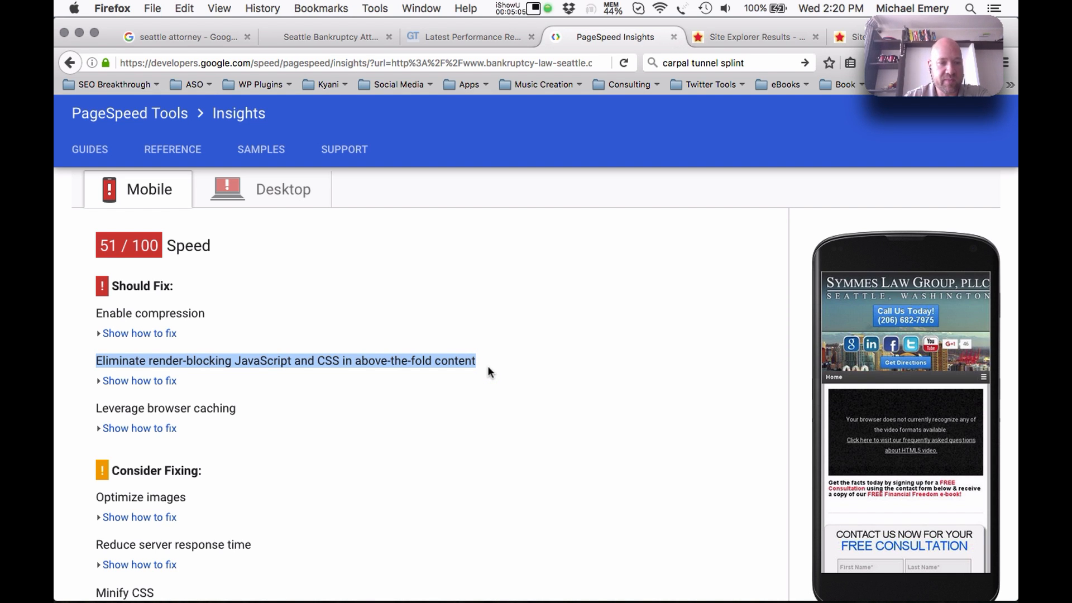
pyautogui.click(187, 401)
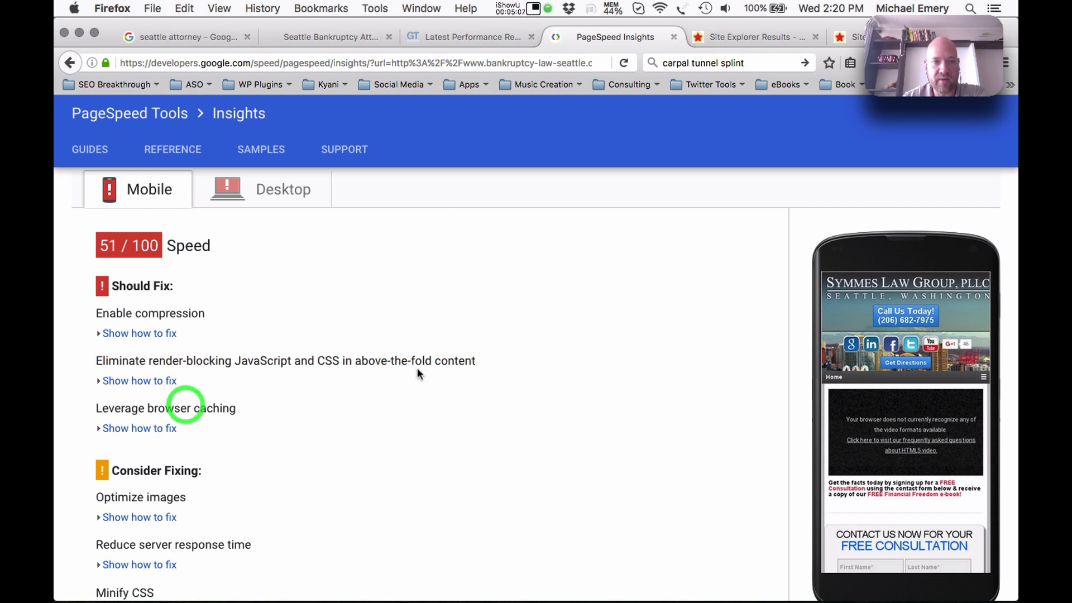
# Show the desktop results in PageSpeed Insights and review the suggestions summary.
pyautogui.scroll(5, 386, 357)
pyautogui.click(278, 360)
pyautogui.scroll(-5, 401, 451)
pyautogui.scroll(5, 401, 451)
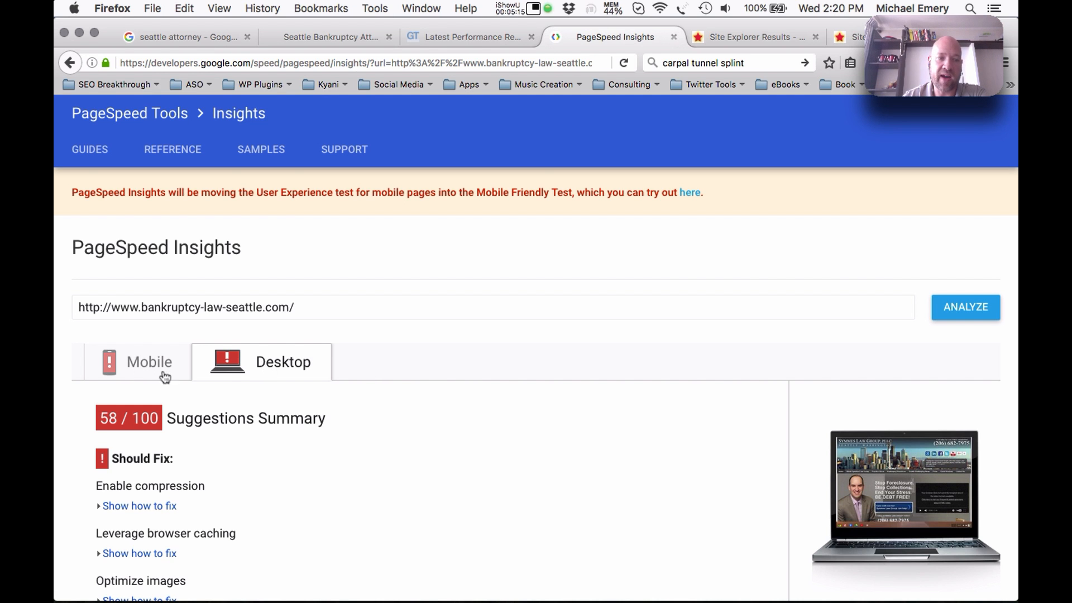
# Show the mobile results in PageSpeed Insights again and review the speed suggestions.
pyautogui.click(111, 366)
pyautogui.scroll(-5, 344, 369)
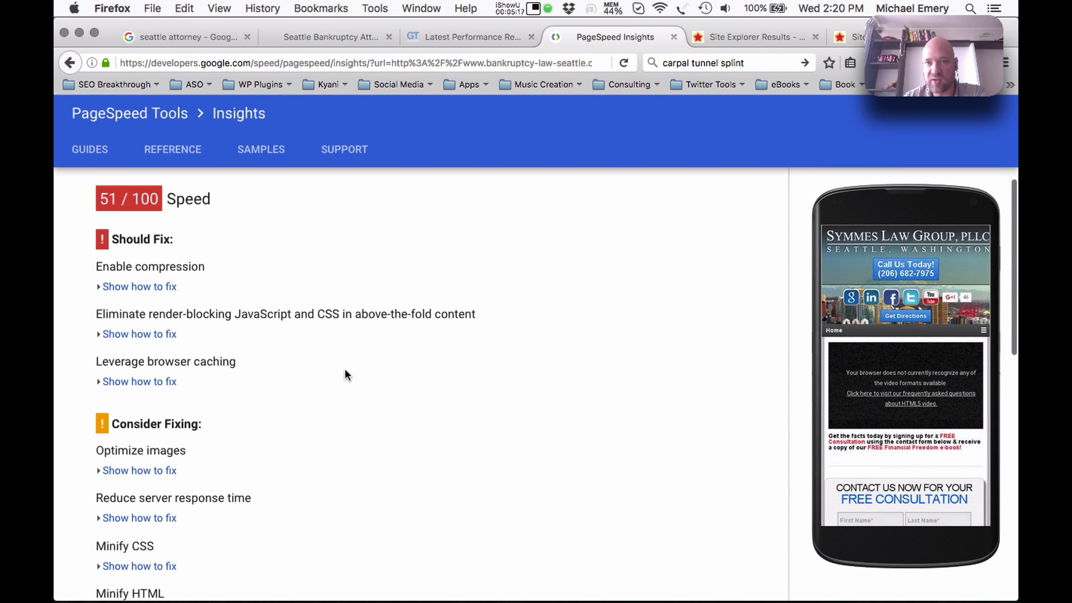
pyautogui.scroll(5, 344, 374)
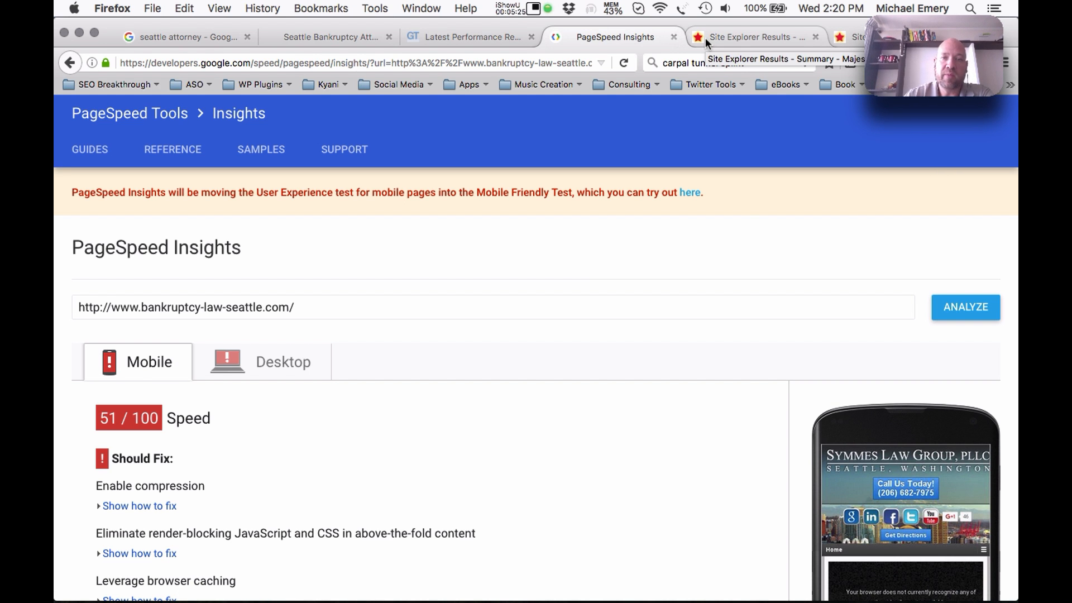
pyautogui.click(848, 40)
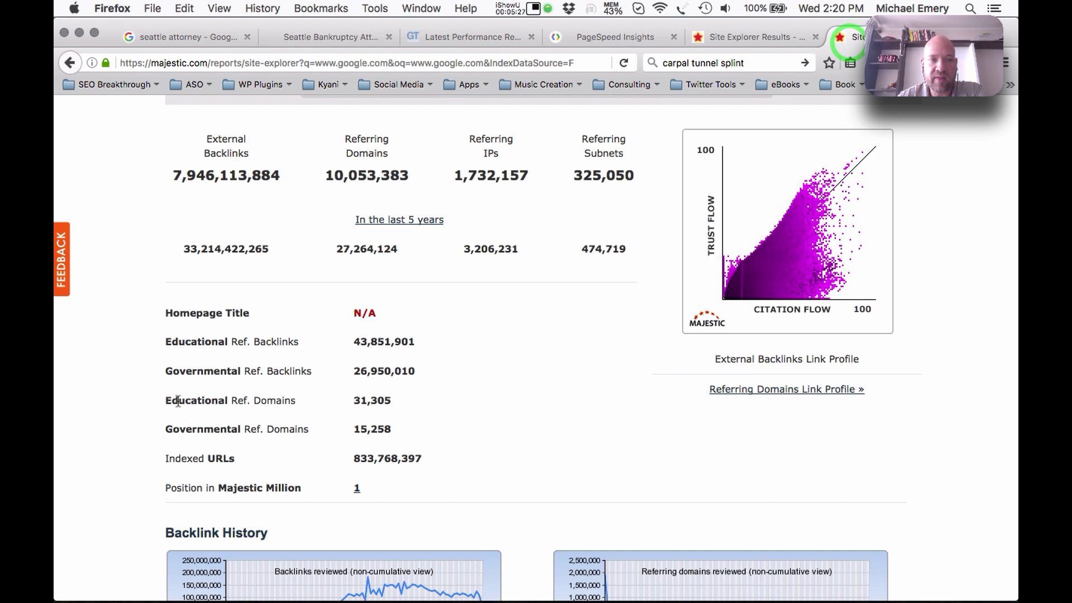
pyautogui.scroll(8, 177, 399)
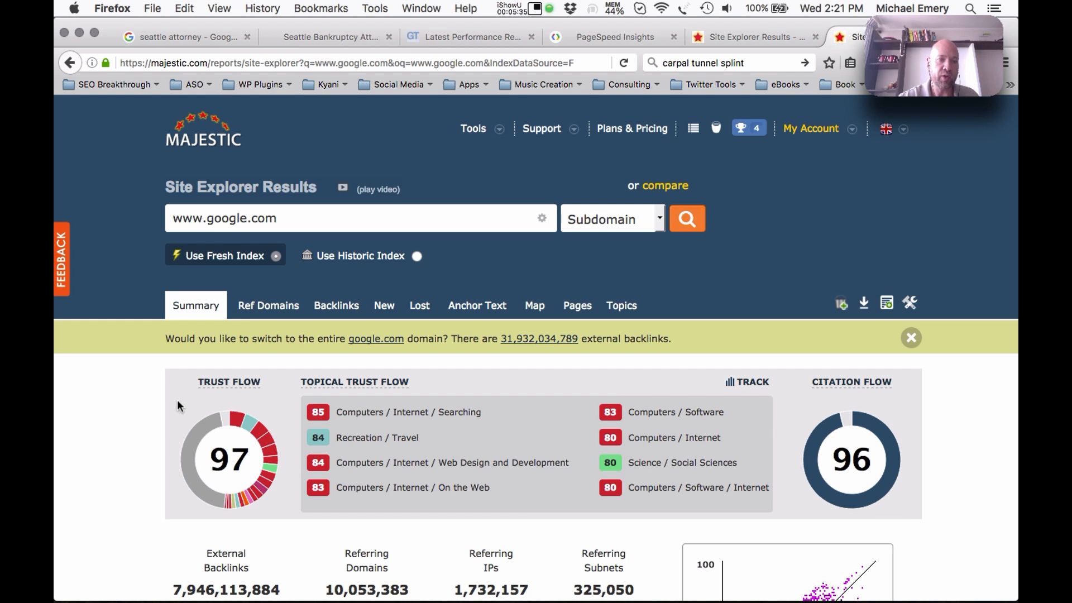
pyautogui.click(140, 445)
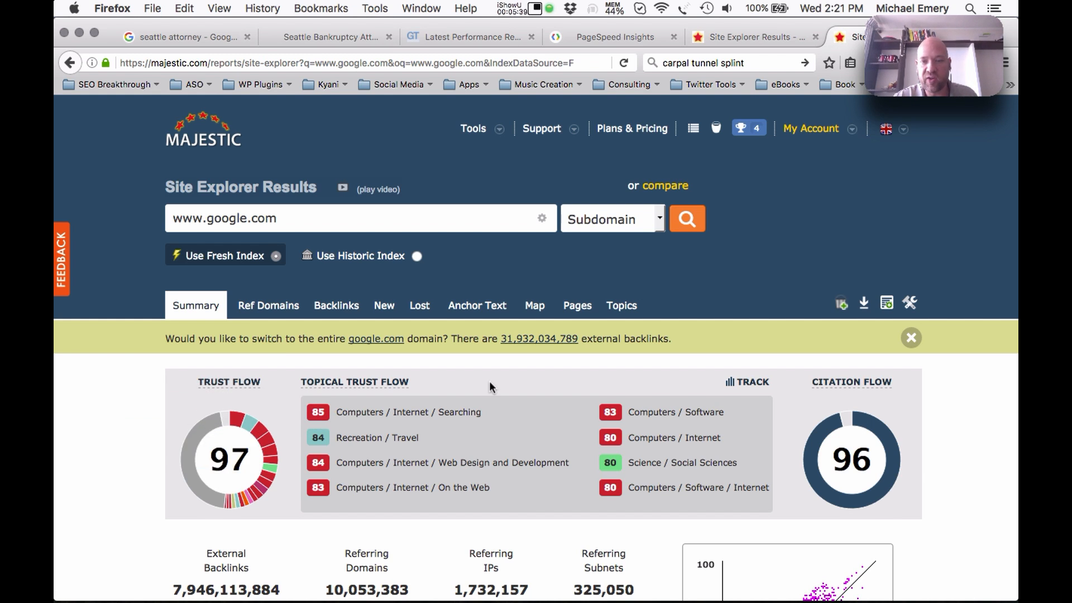
pyautogui.click(945, 447)
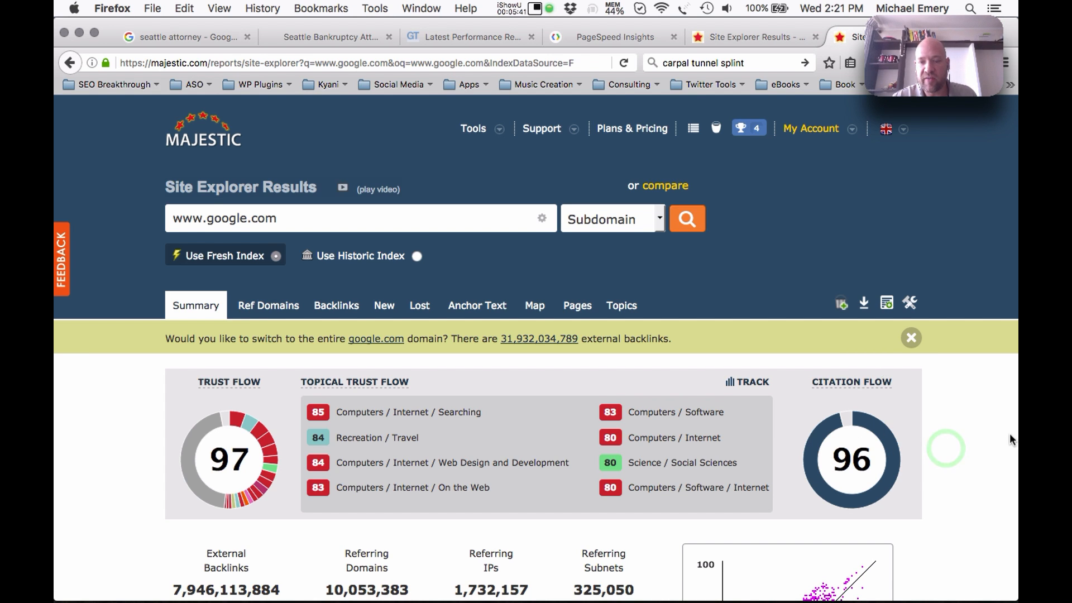
pyautogui.scroll(-3, 1009, 433)
pyautogui.scroll(-1, 1009, 433)
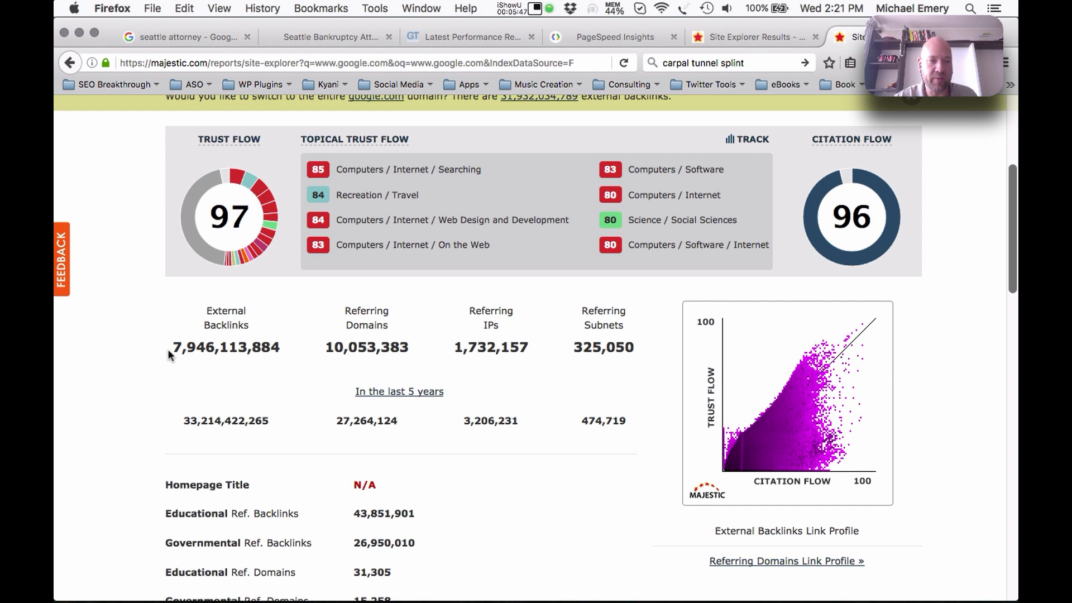
pyautogui.moveTo(170, 353); pyautogui.dragTo(281, 349)
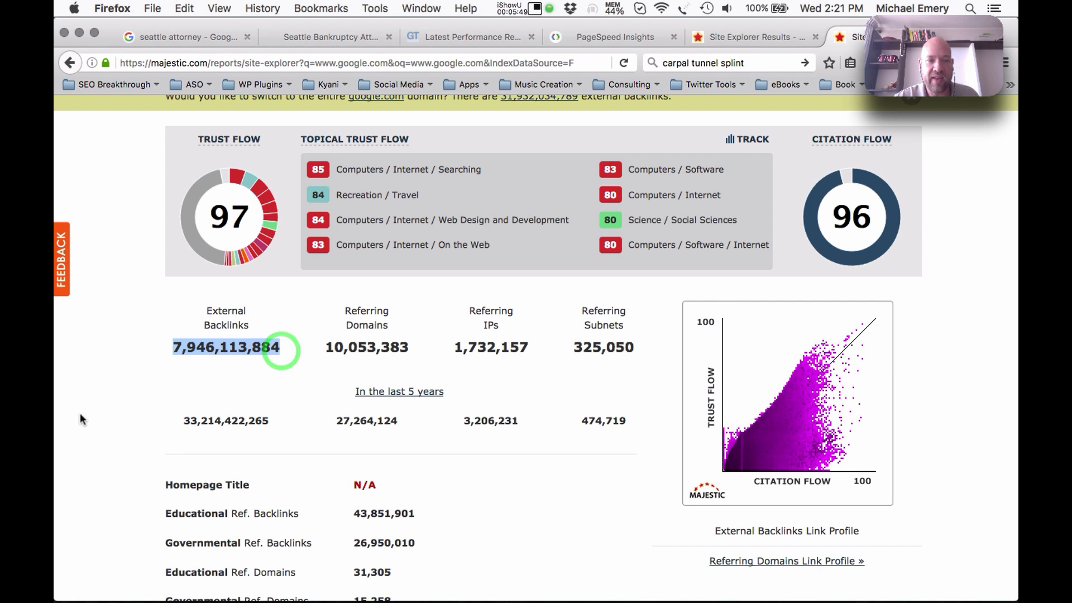
pyautogui.scroll(-3, 719, 474)
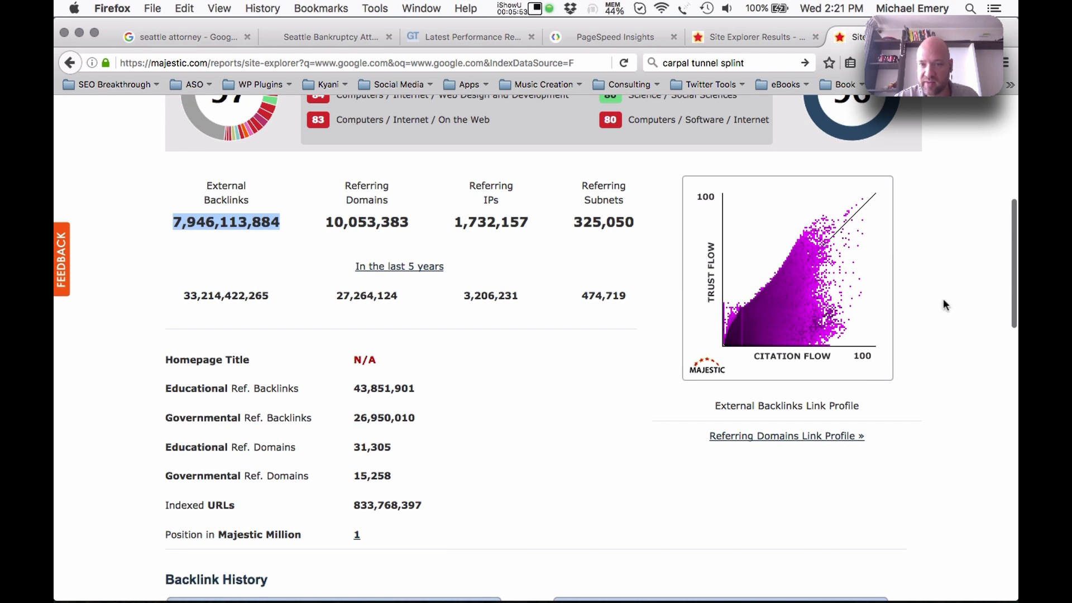
pyautogui.click(945, 218)
pyautogui.scroll(-2, 554, 415)
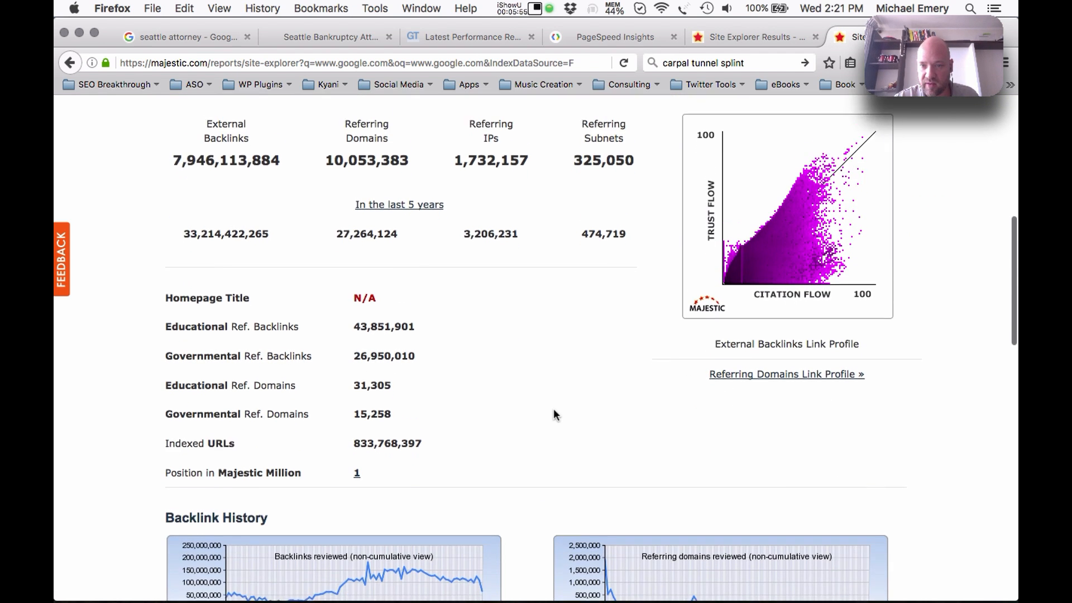
pyautogui.scroll(-8, 554, 414)
pyautogui.scroll(10, 554, 412)
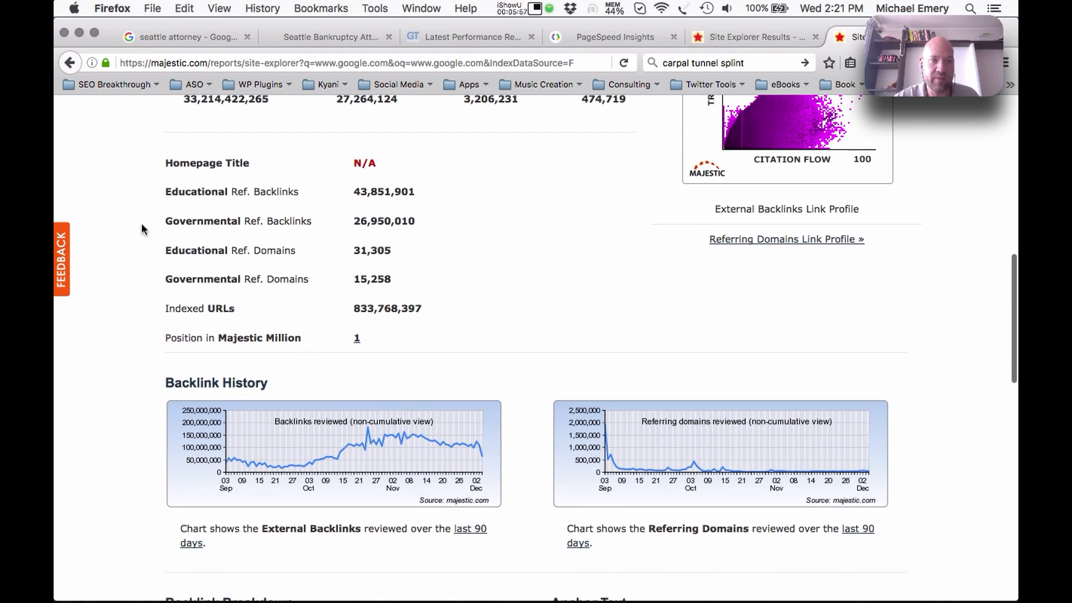
pyautogui.scroll(5, 229, 213)
pyautogui.scroll(-18, 229, 213)
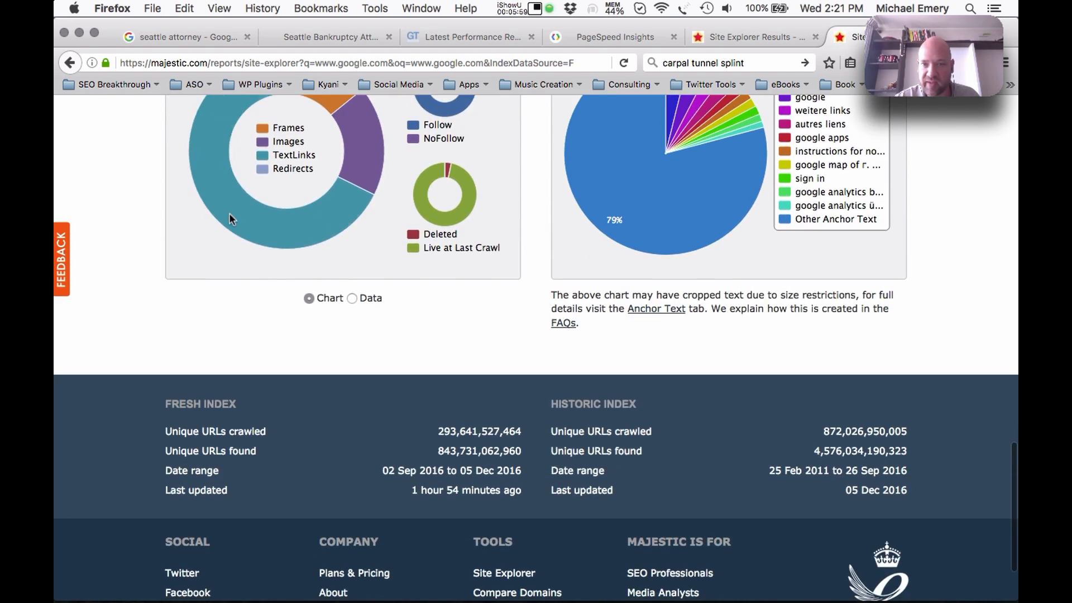
pyautogui.scroll(4, 229, 213)
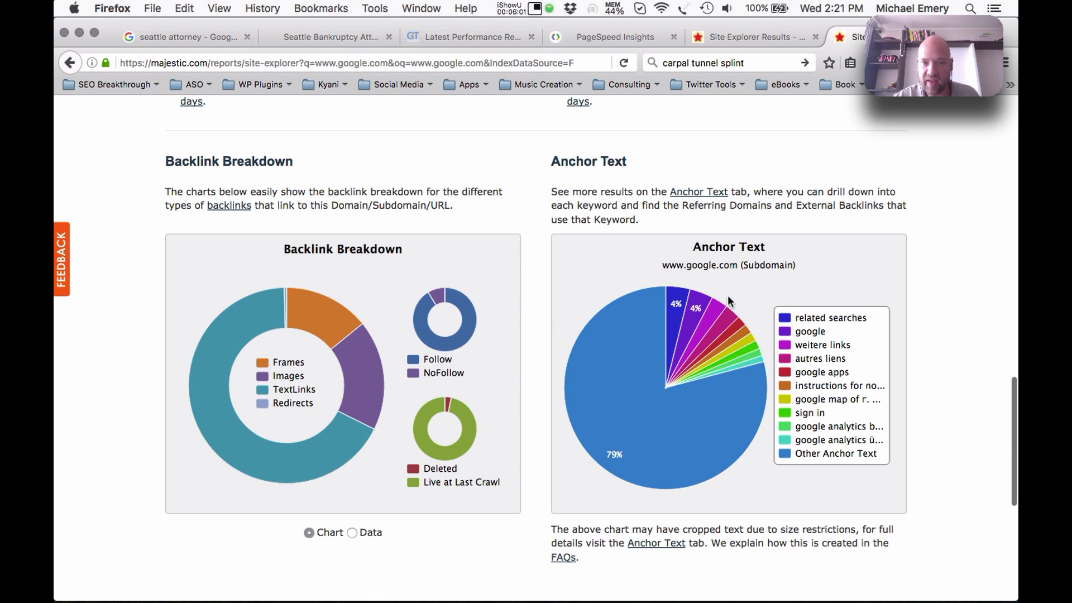
pyautogui.moveTo(667, 429)
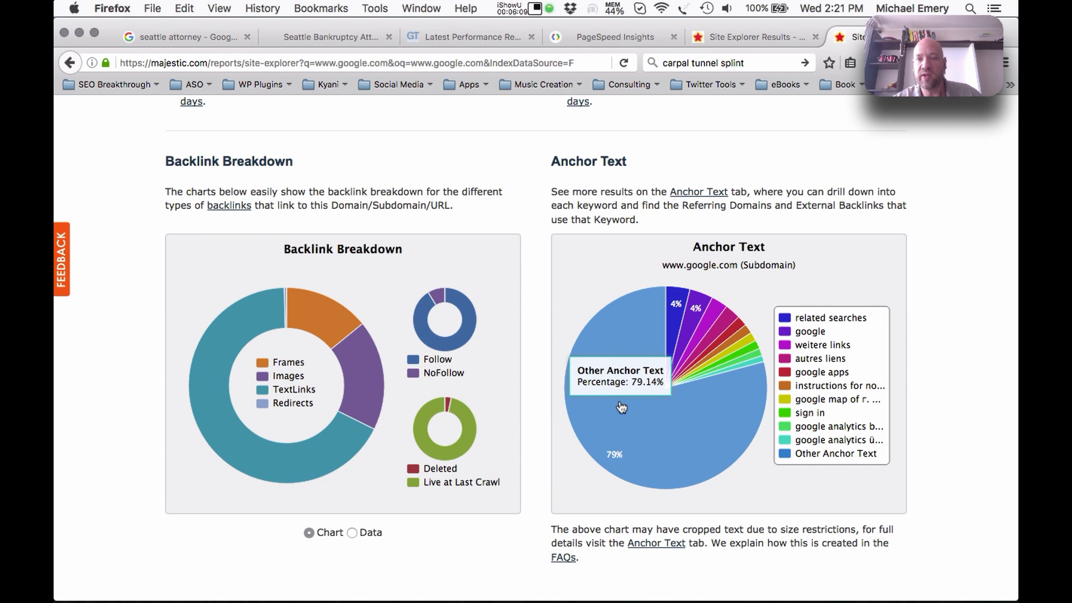
pyautogui.moveTo(696, 317)
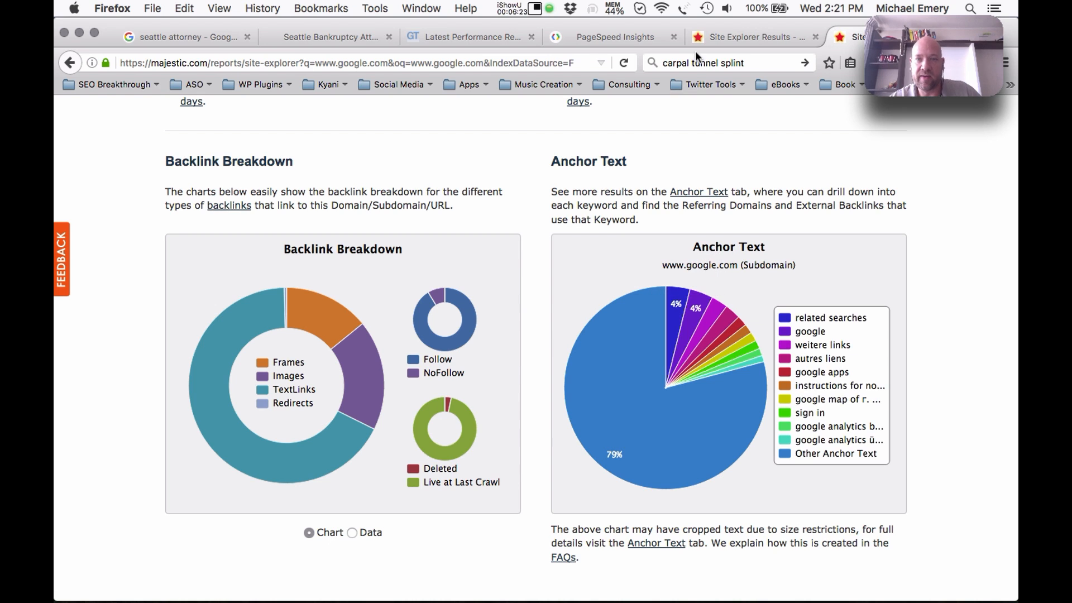
# Switch to the Majestic report for bankruptcy-law-seattle.com, highlight its external backlinks count, and return to the Trust Flow and Citation Flow scores.
pyautogui.click(733, 35)
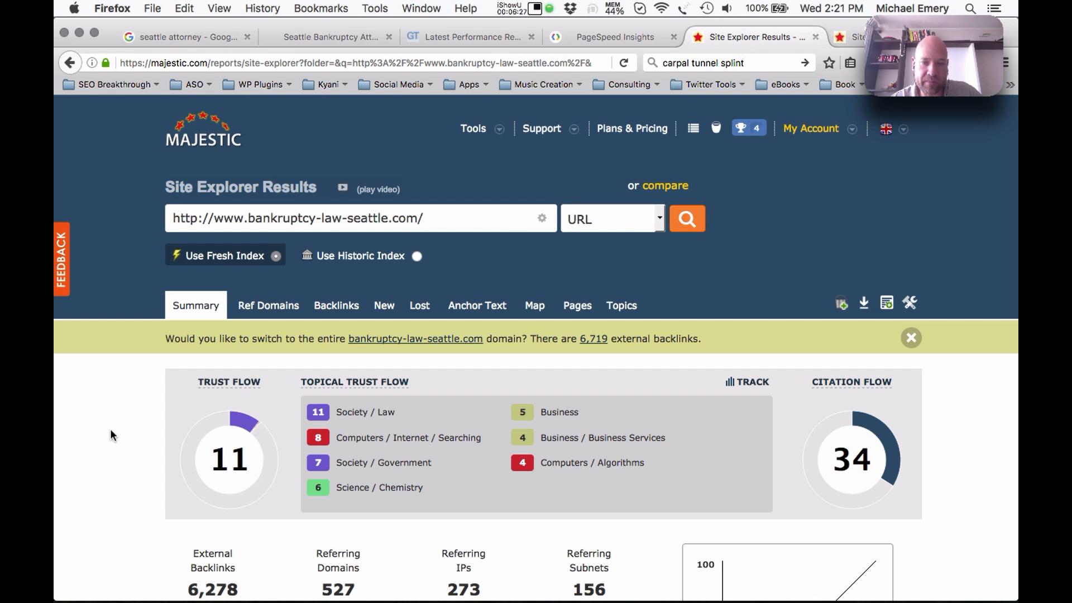
pyautogui.scroll(-4, 110, 434)
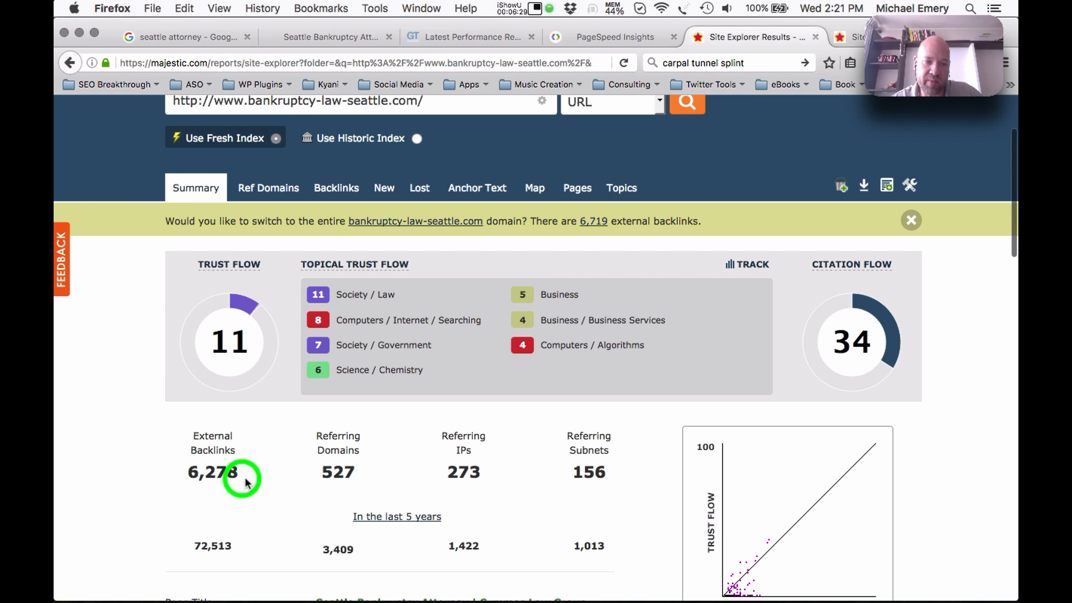
pyautogui.moveTo(249, 482); pyautogui.dragTo(168, 474)
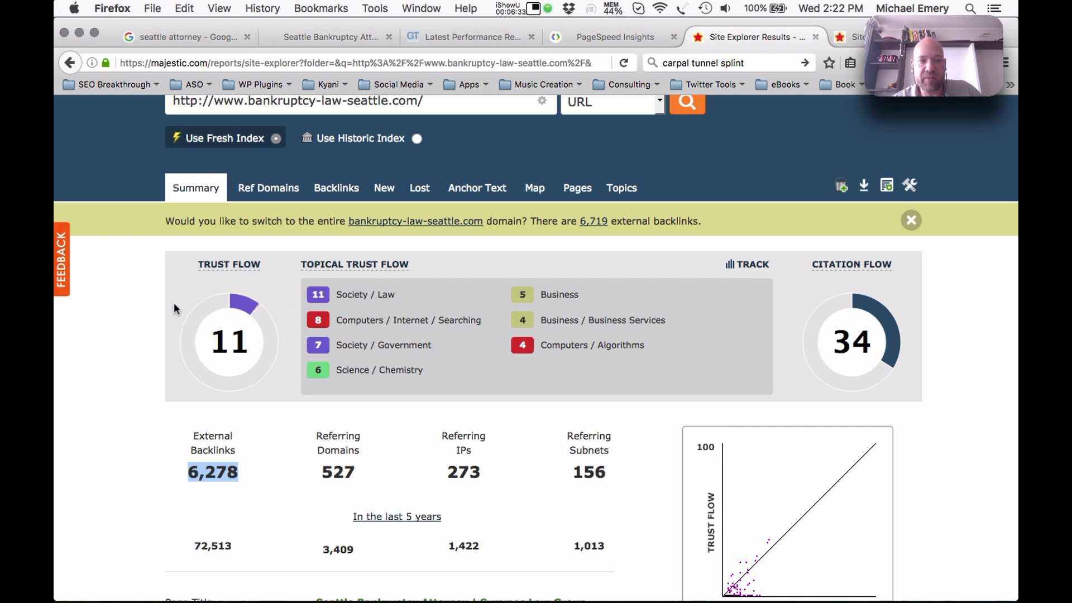
pyautogui.click(148, 318)
pyautogui.scroll(4, 150, 318)
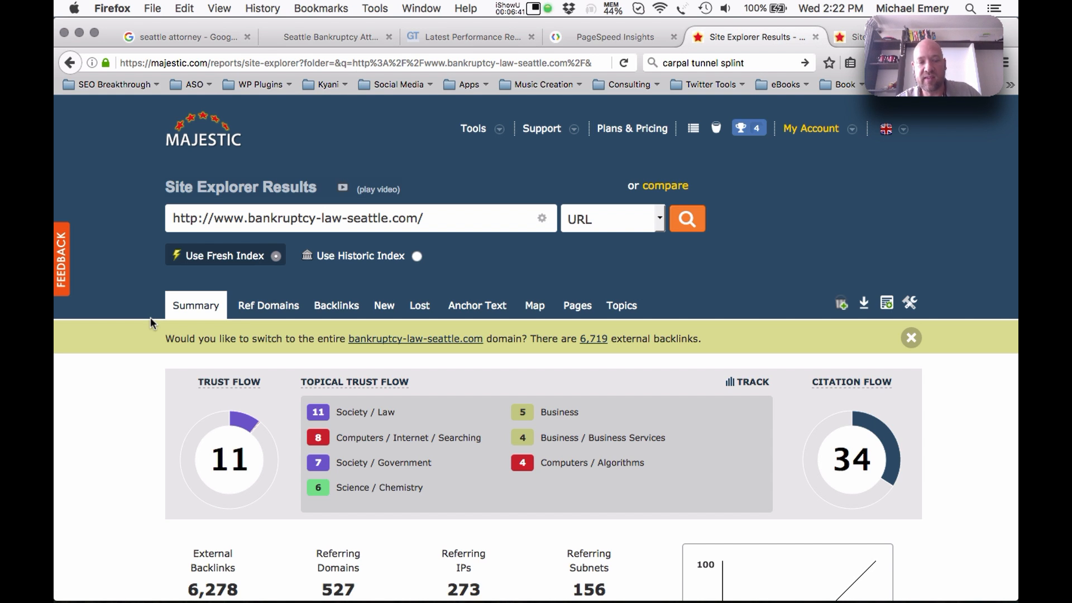
# Highlight the law firm's external backlinks count again, then clear the highlight beside the referring domains figure.
pyautogui.scroll(-4, 150, 317)
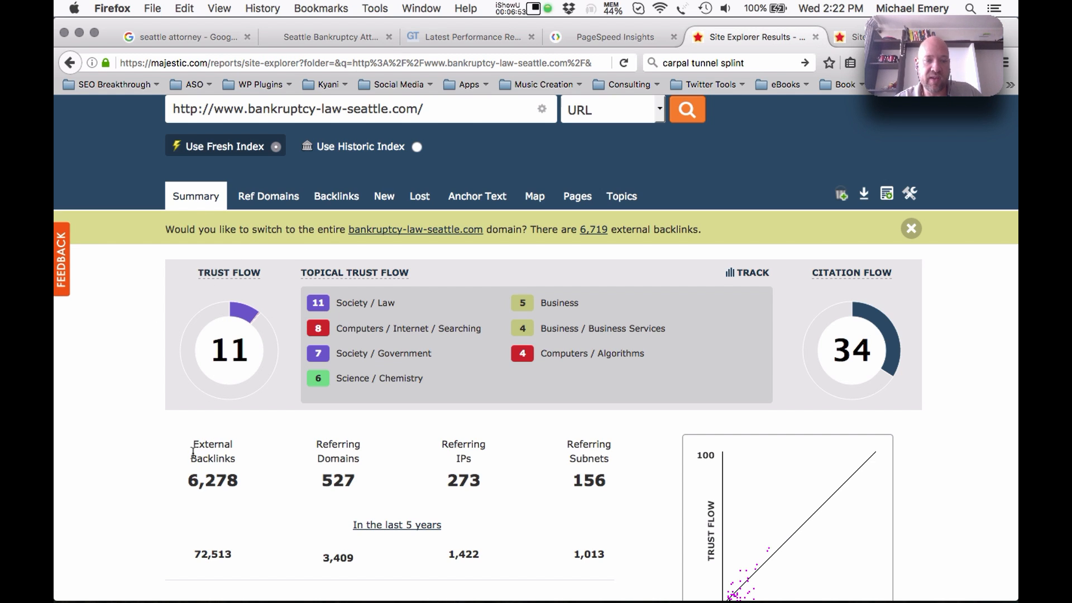
pyautogui.moveTo(182, 479); pyautogui.dragTo(245, 491)
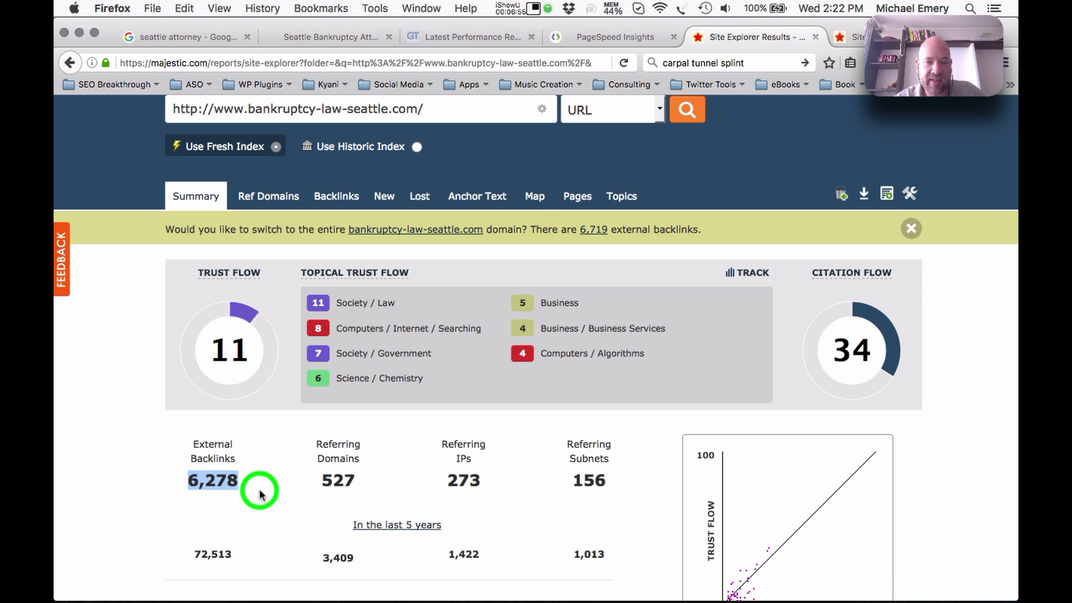
pyautogui.scroll(-5, 246, 491)
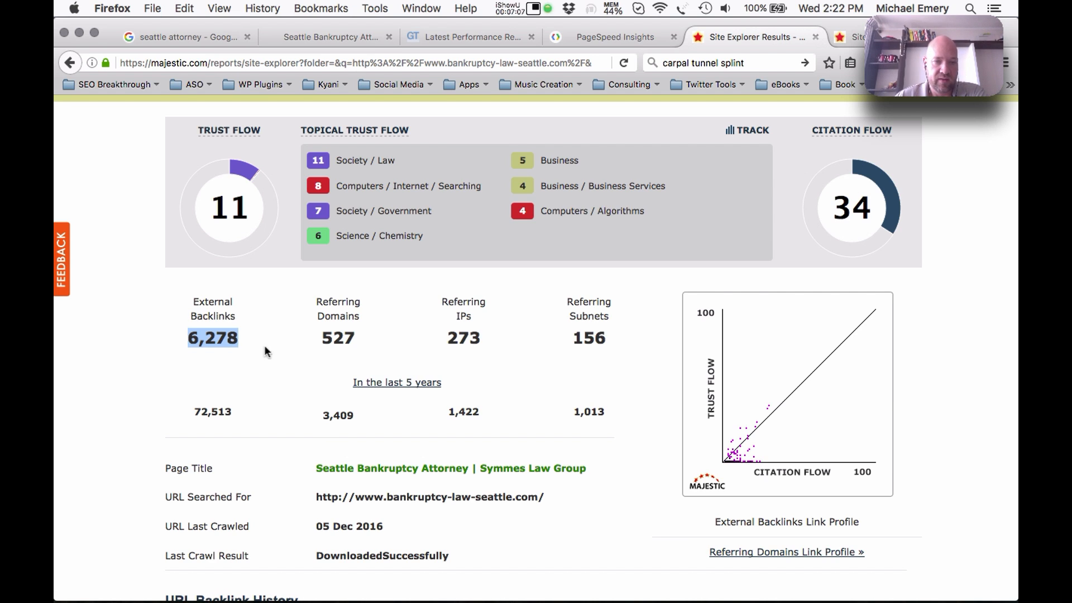
pyautogui.click(364, 352)
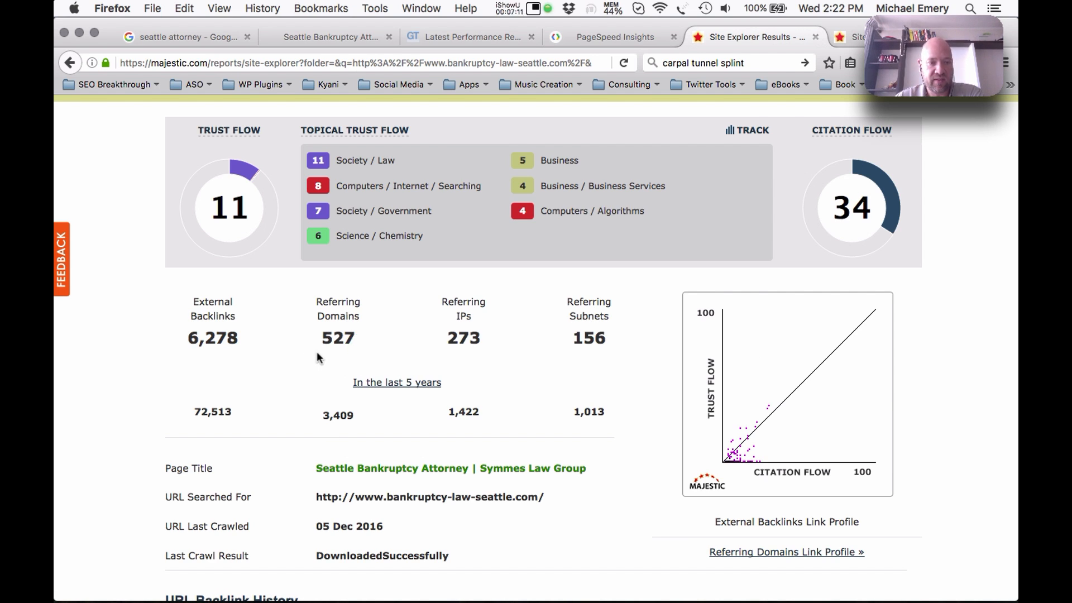
# Review the law firm's URL backlink history and backlinks list, and inspect the "seattle bankruptcy lawyers" slice of the Anchor Text chart.
pyautogui.scroll(-10, 213, 342)
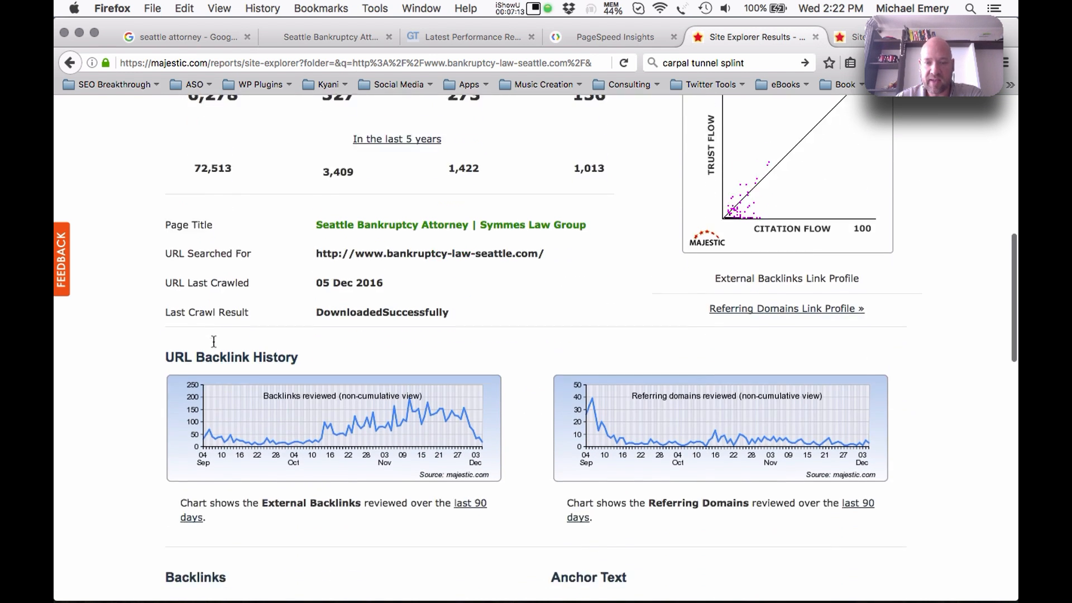
pyautogui.scroll(-3, 597, 491)
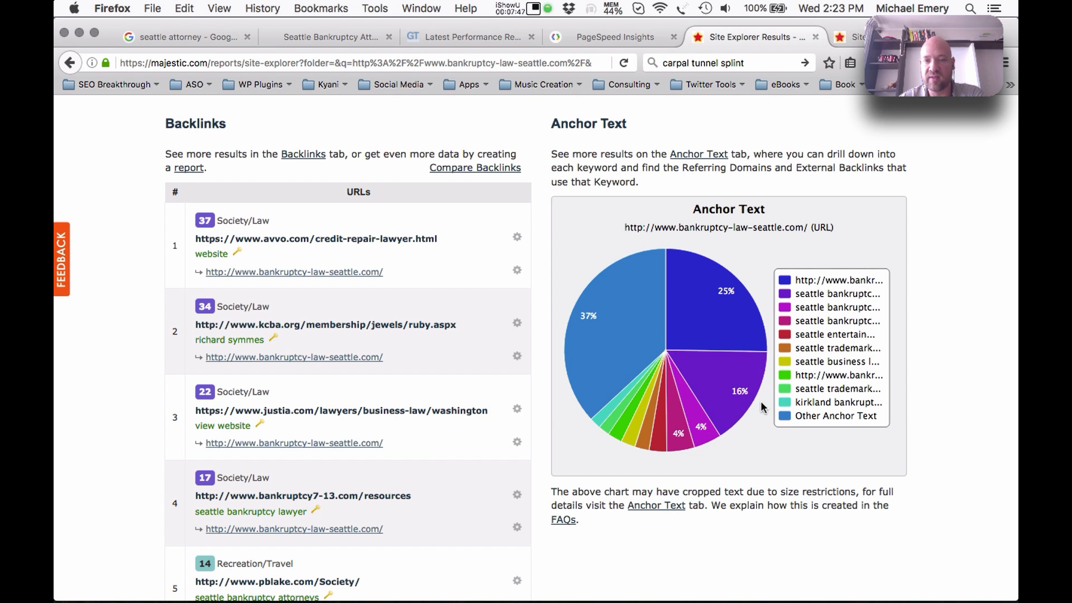
pyautogui.moveTo(733, 398)
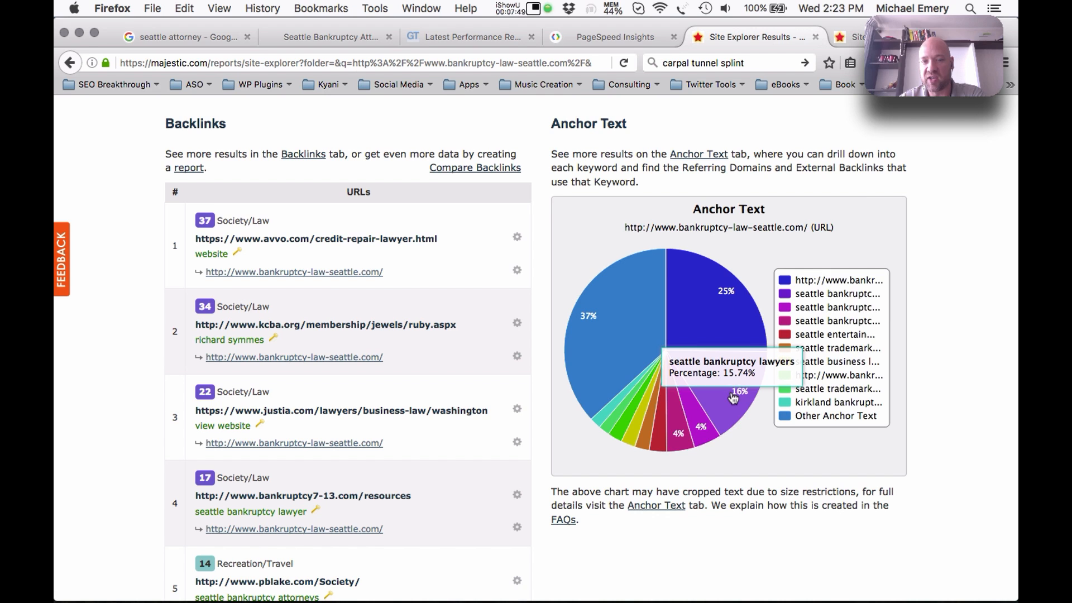
pyautogui.click(848, 37)
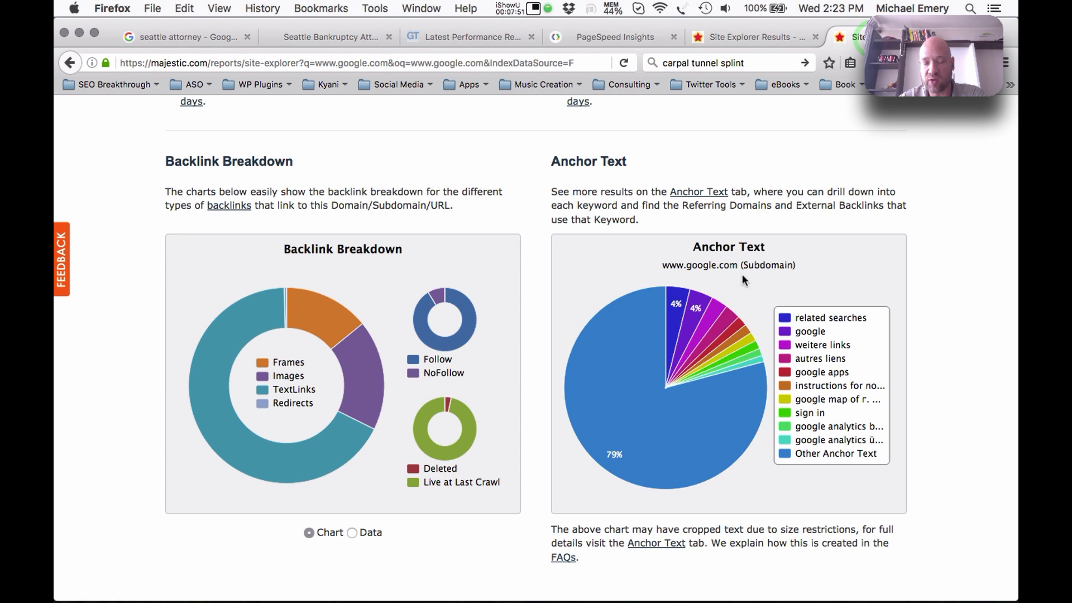
pyautogui.moveTo(715, 334)
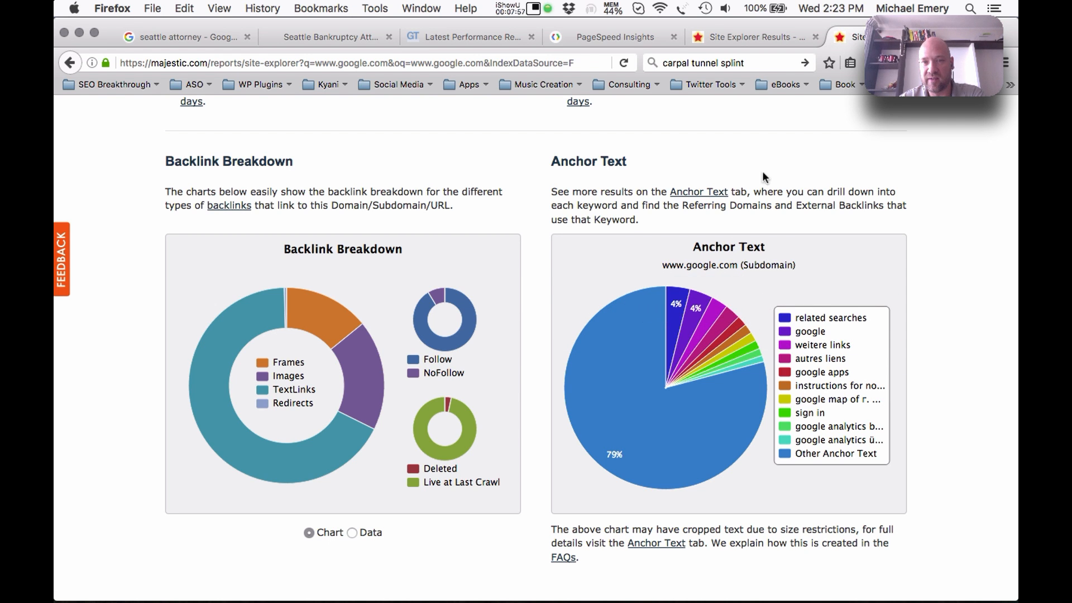
pyautogui.click(733, 39)
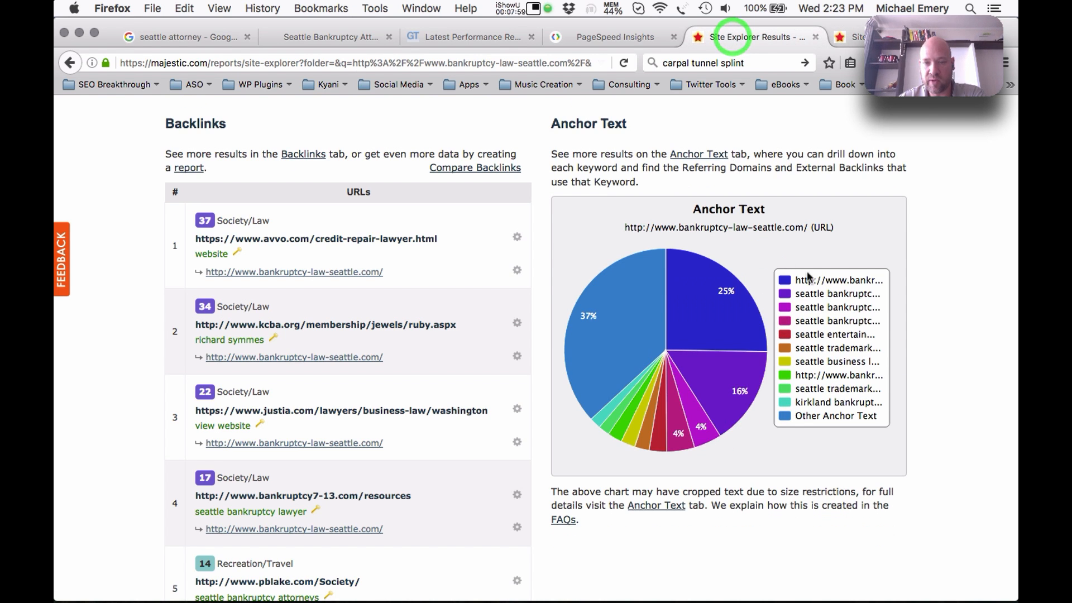
# Examine the law firm's Anchor Text chart, including the shares for its own URL and "seattle bankruptcy lawyers", alongside the listed backlinks.
pyautogui.moveTo(738, 369)
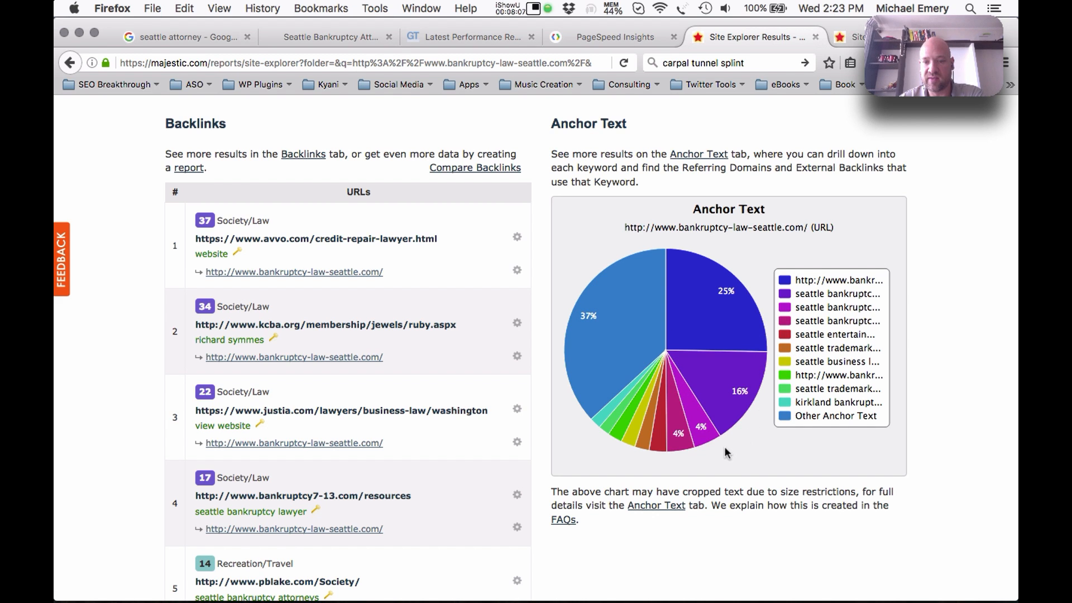
pyautogui.moveTo(741, 409)
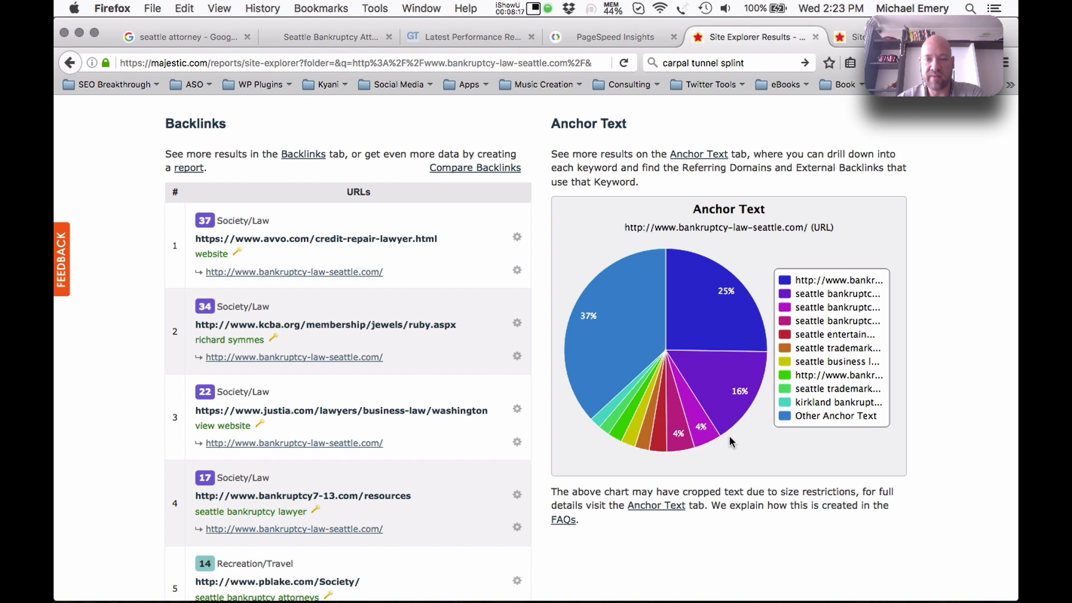
pyautogui.moveTo(713, 438)
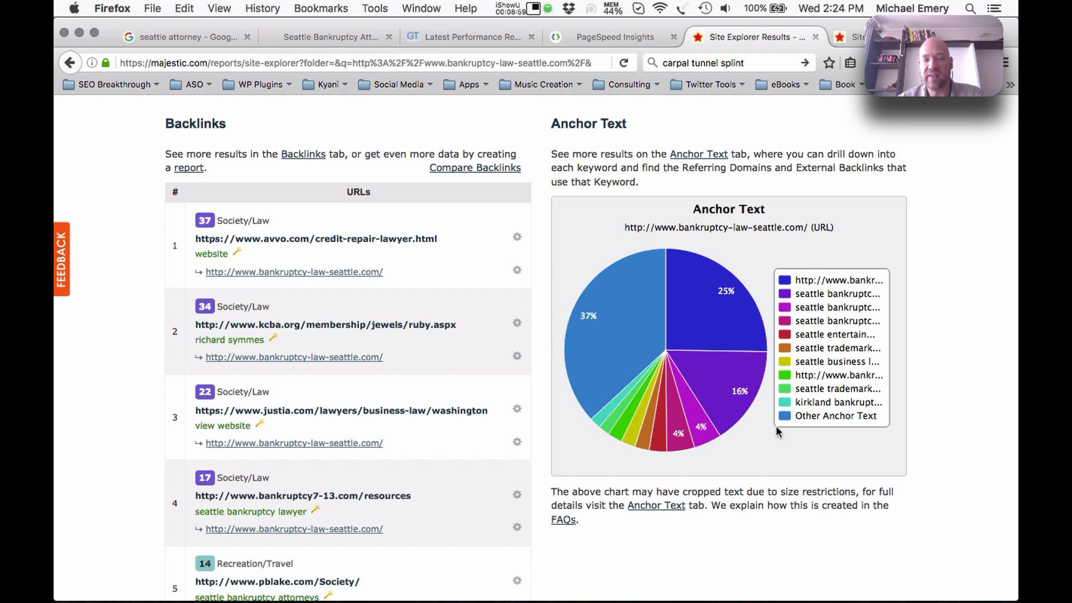
pyautogui.moveTo(725, 301)
pyautogui.scroll(2, 727, 335)
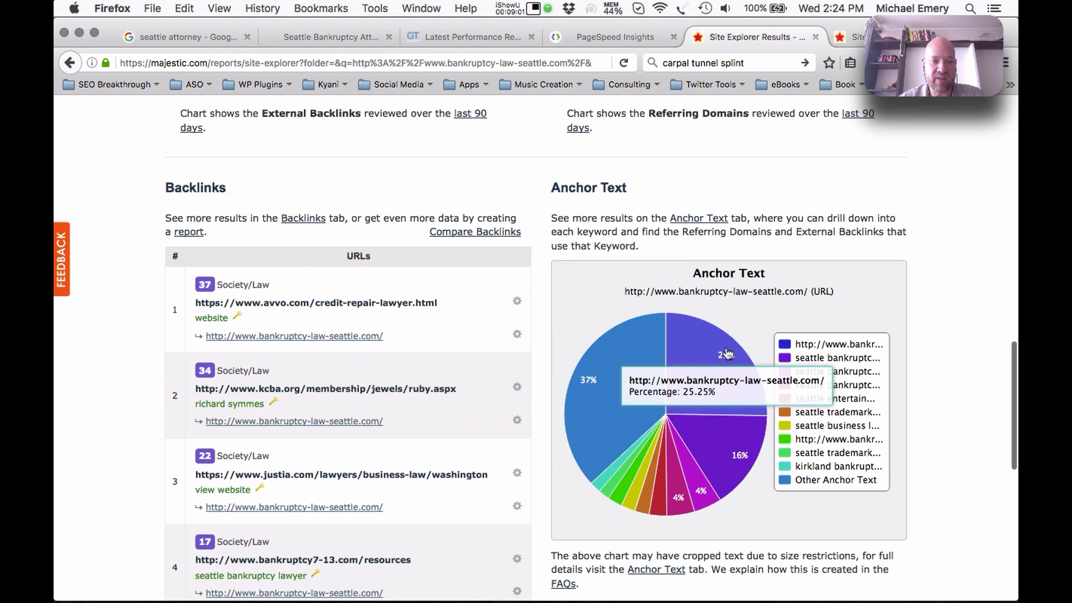
pyautogui.scroll(-5, 731, 447)
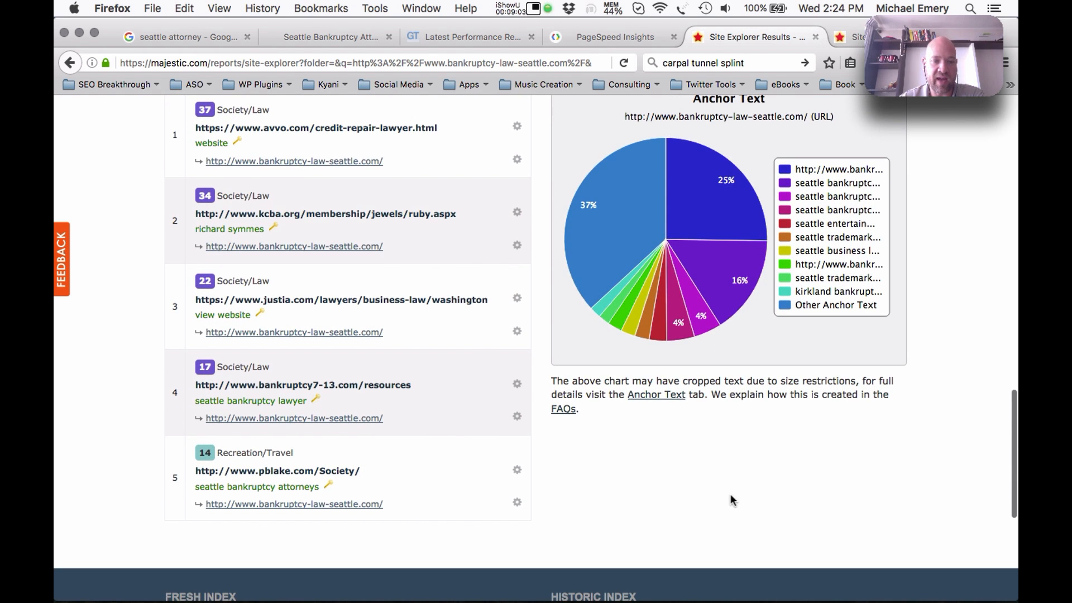
pyautogui.scroll(2, 732, 500)
pyautogui.moveTo(736, 352)
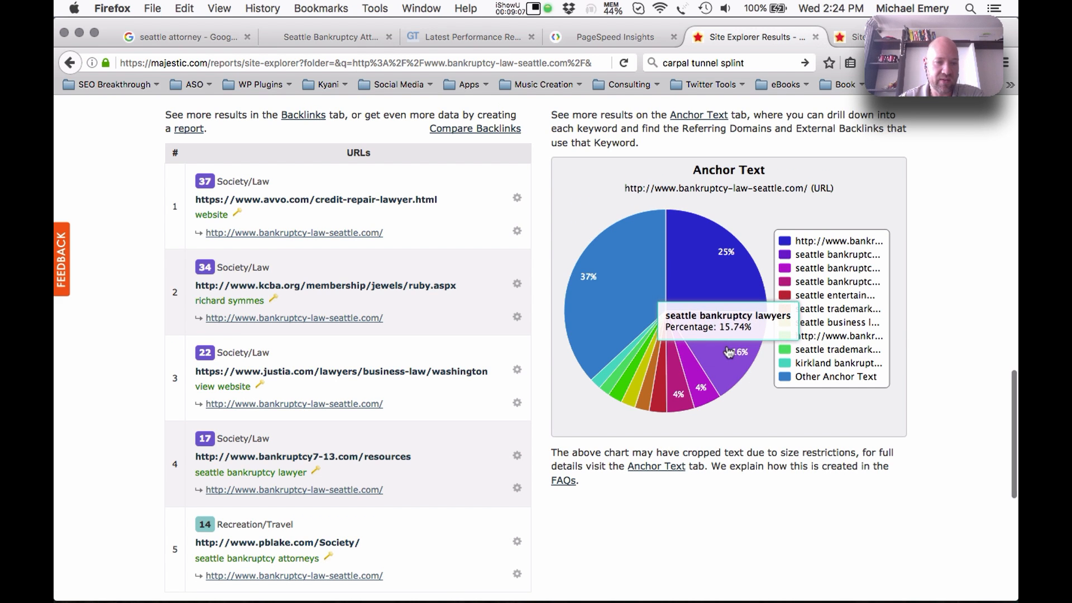
pyautogui.moveTo(630, 245)
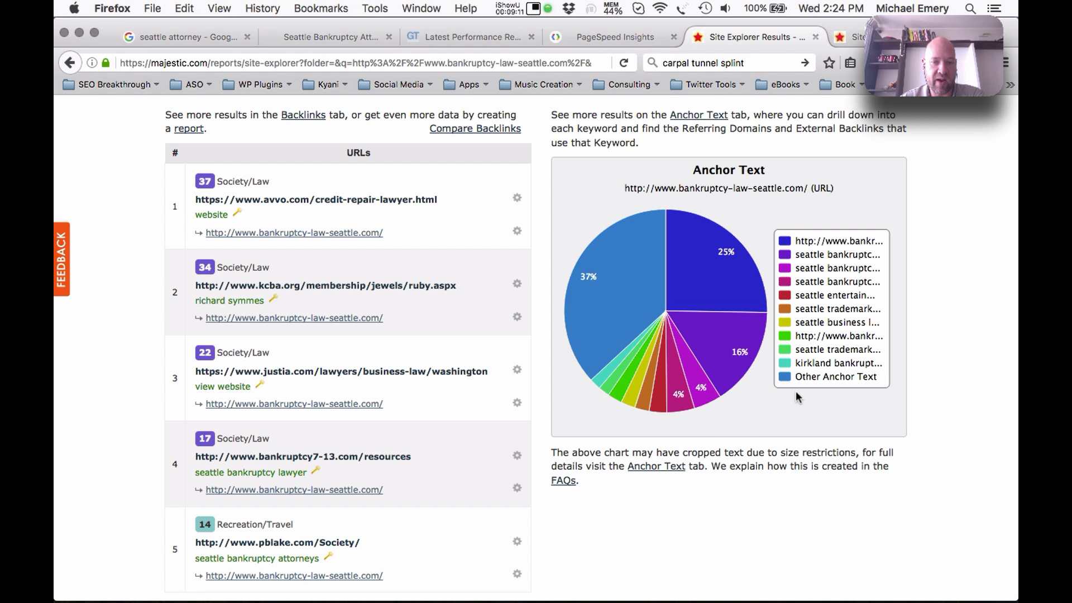
# Return to the law firm's Majestic summary scores, and switch to the SEO Consulting Outline presentation in Keynote.
pyautogui.scroll(-3, 604, 416)
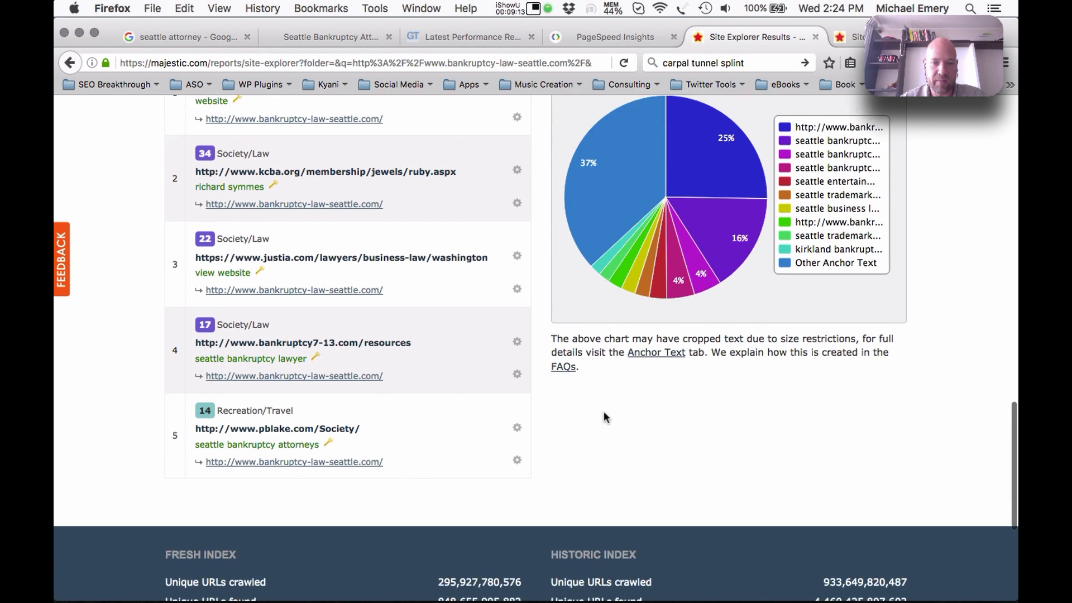
pyautogui.scroll(5, 604, 416)
pyautogui.scroll(15, 605, 418)
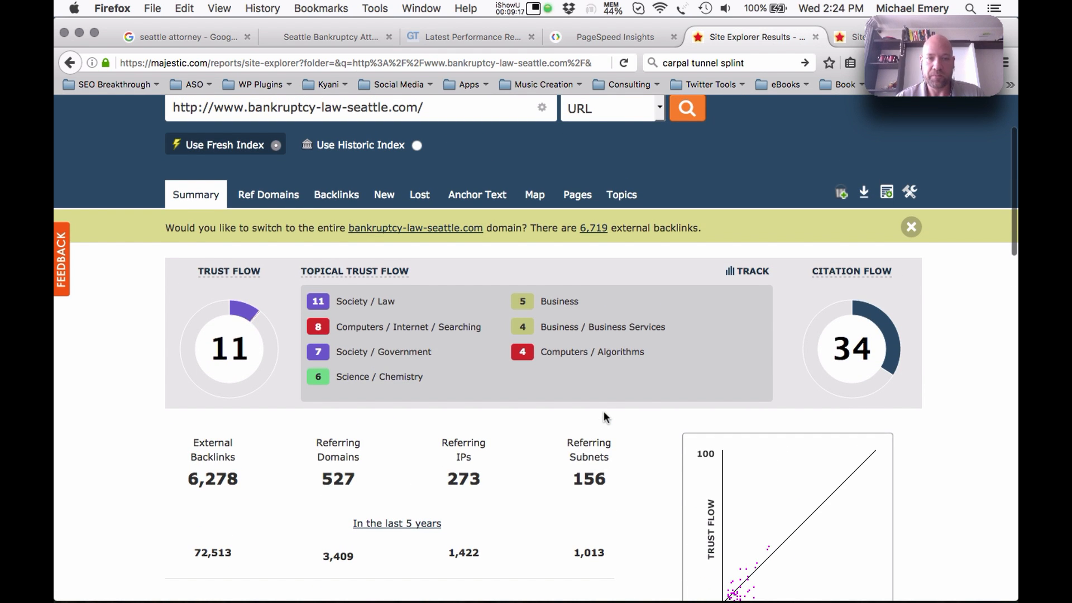
pyautogui.press('super+Tab')
pyautogui.press('super+Tab')
pyautogui.press('super+Tab')
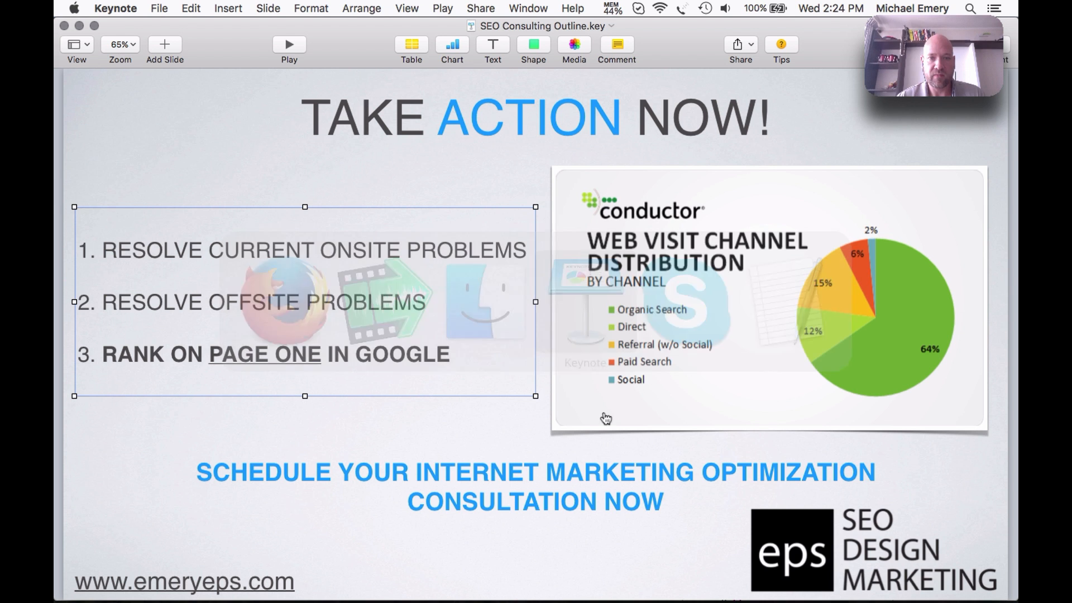